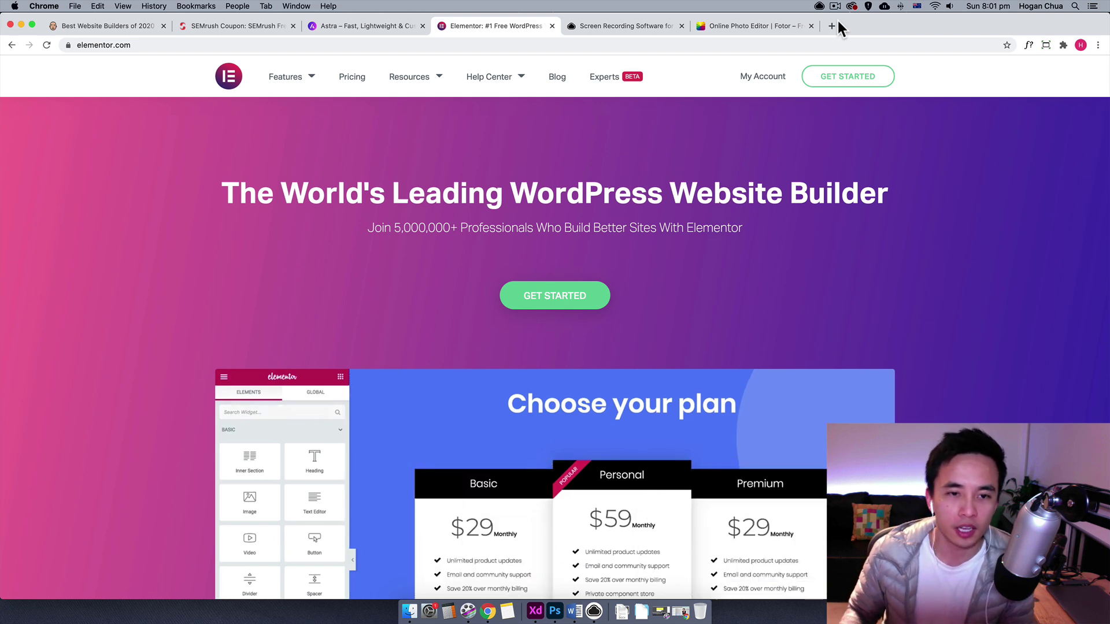
# - Scroll down the Elementor homepage, then switch to the ShoutMeLoud SEMrush coupon article and scroll it
pyautogui.scroll(-3, 796, 173)
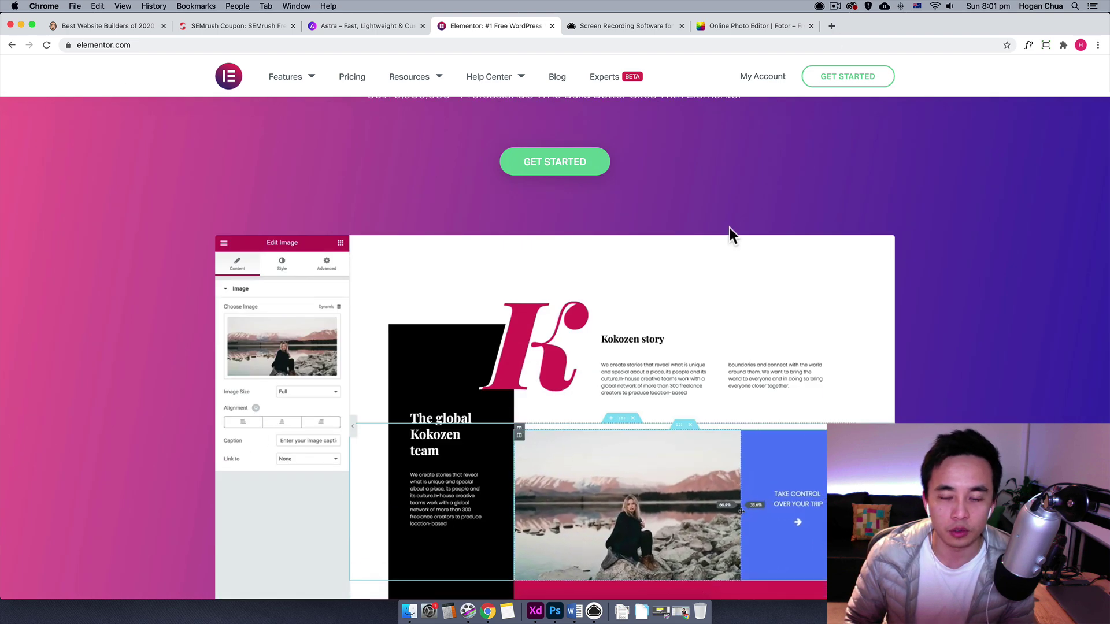
pyautogui.scroll(-2, 729, 228)
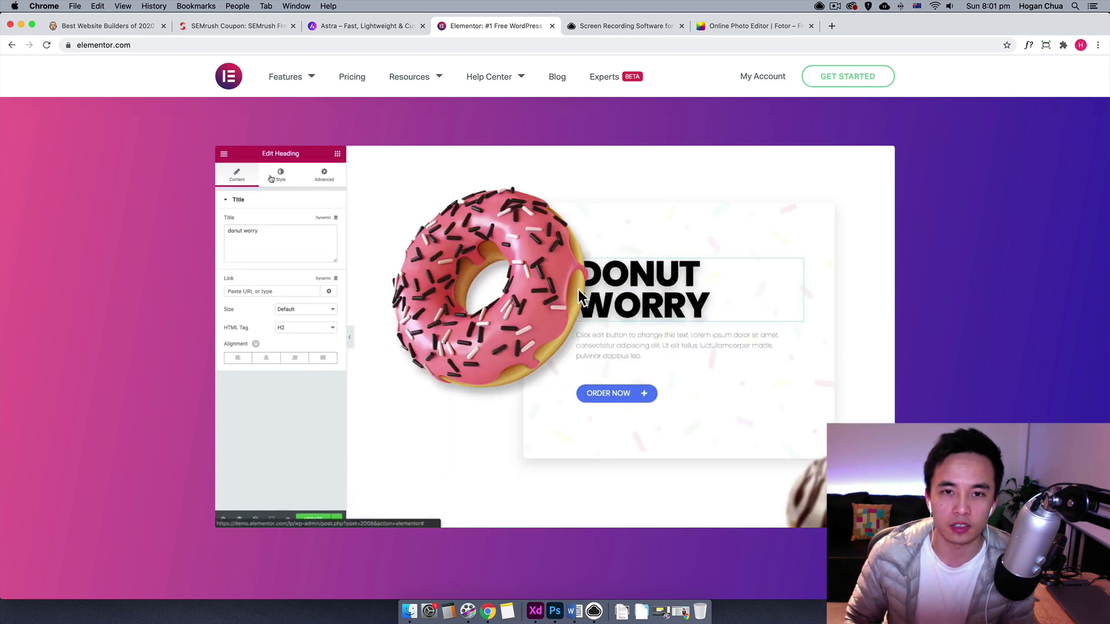
pyautogui.scroll(-10, 585, 287)
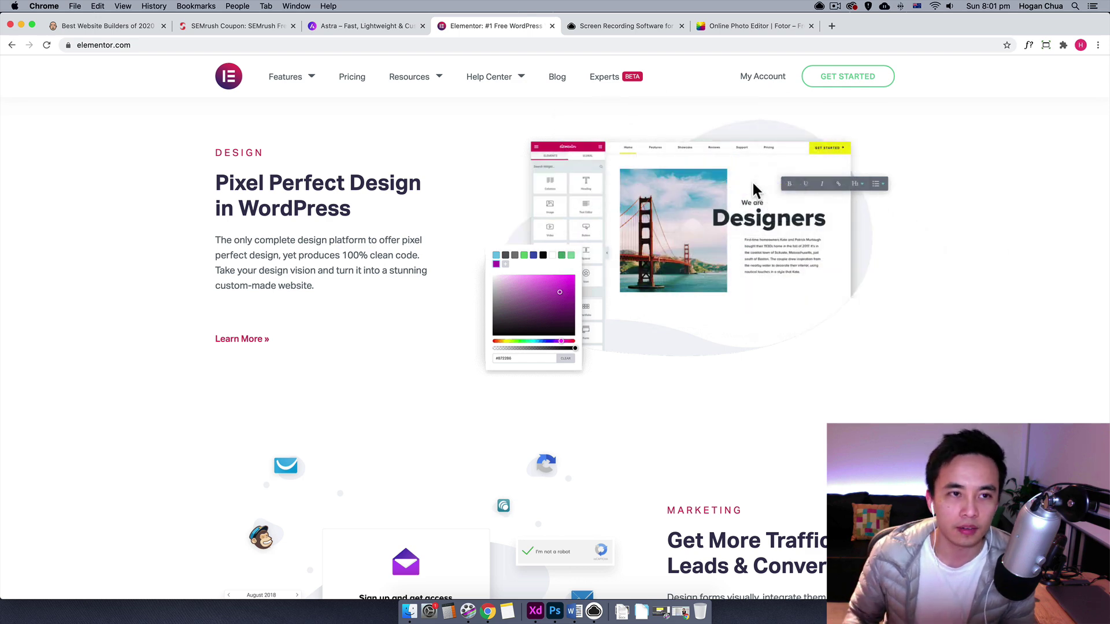
pyautogui.click(245, 27)
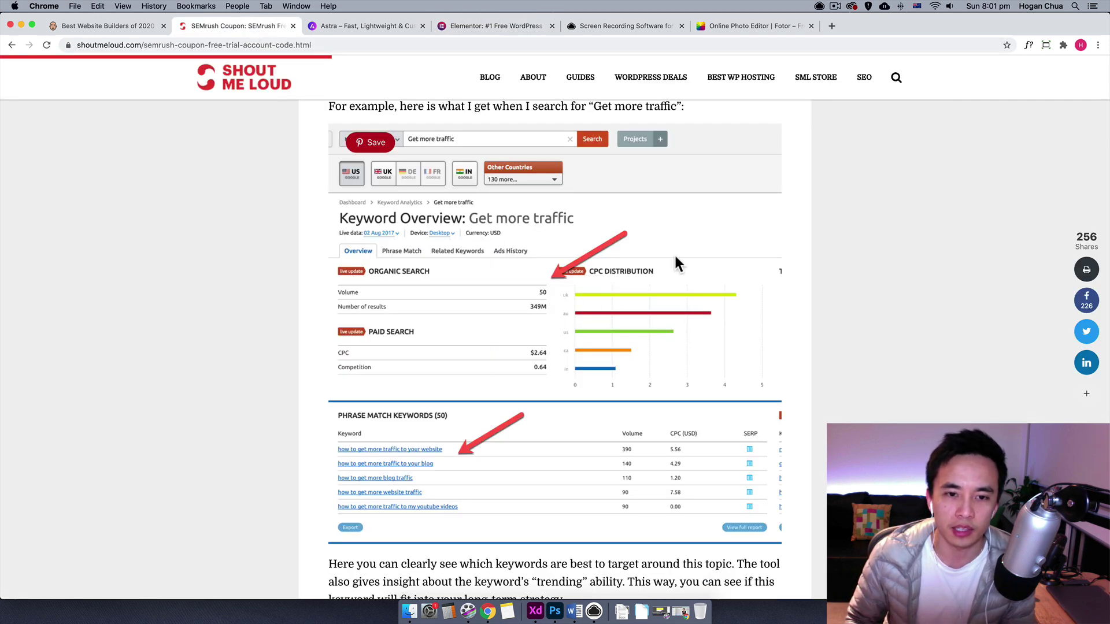
pyautogui.scroll(3, 678, 318)
pyautogui.scroll(1, 680, 325)
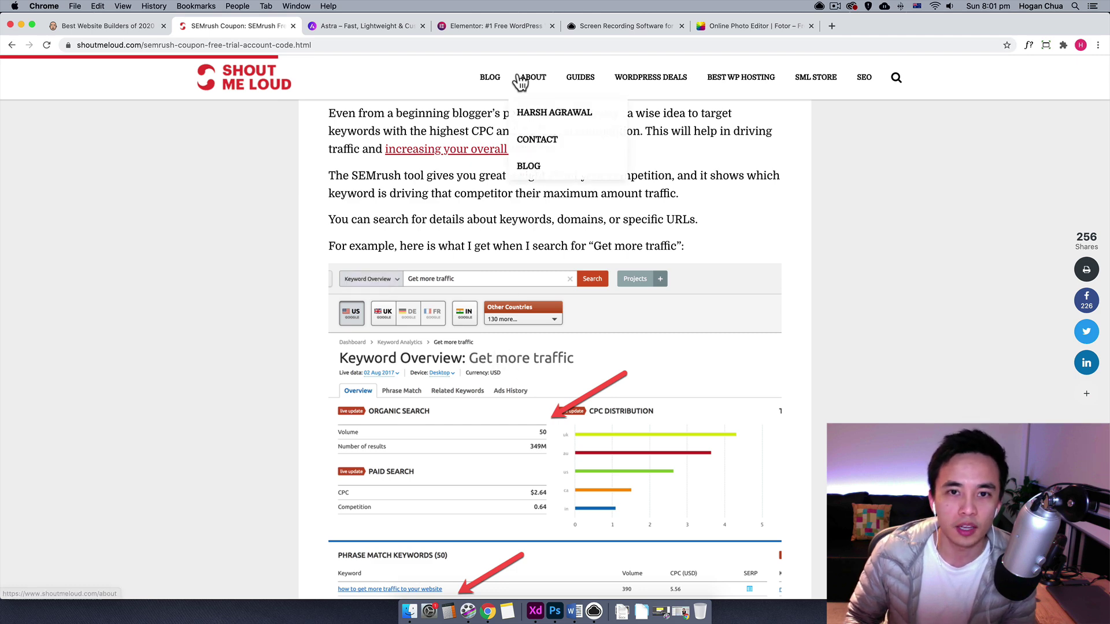
# - Switch to the CloudApp homepage tab, click into its Work email field, and open the CloudApp menu-bar panel
pyautogui.click(616, 27)
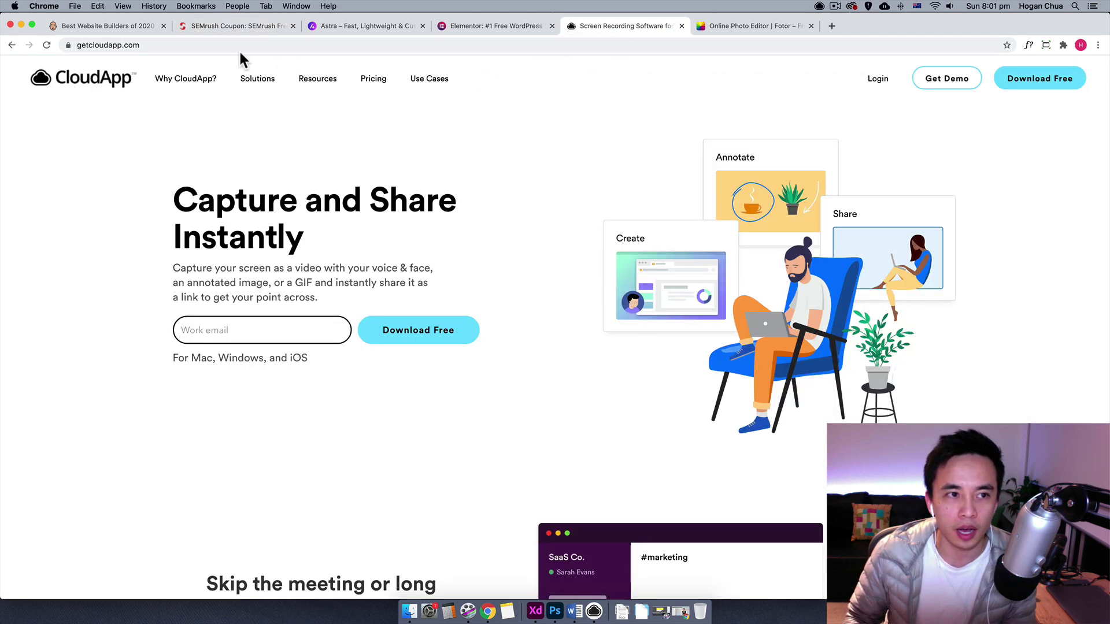
pyautogui.click(162, 44)
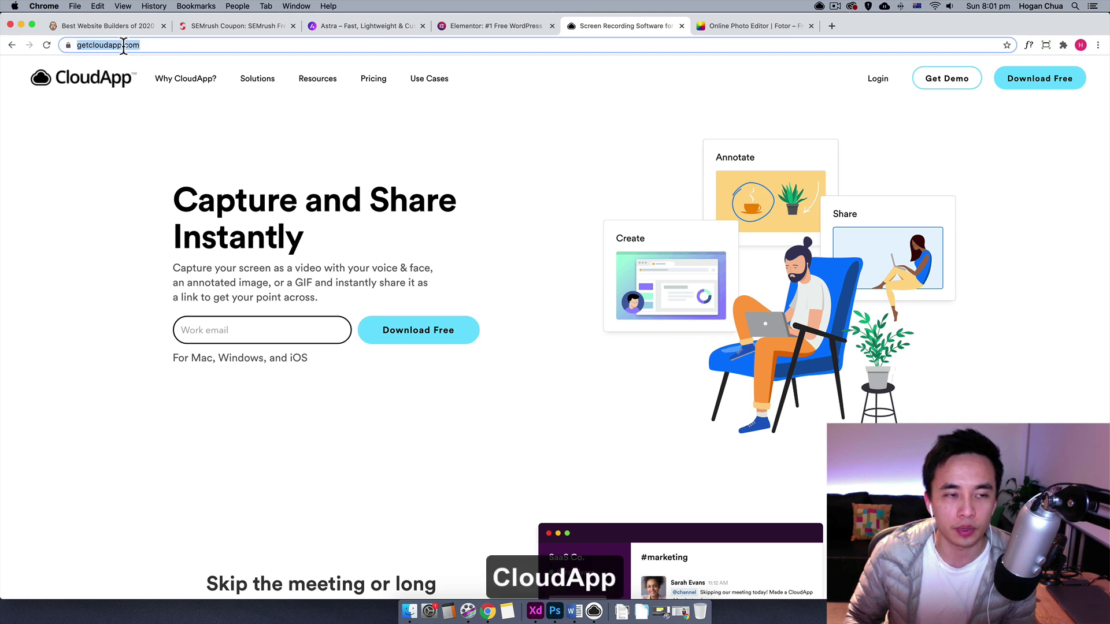
pyautogui.click(237, 330)
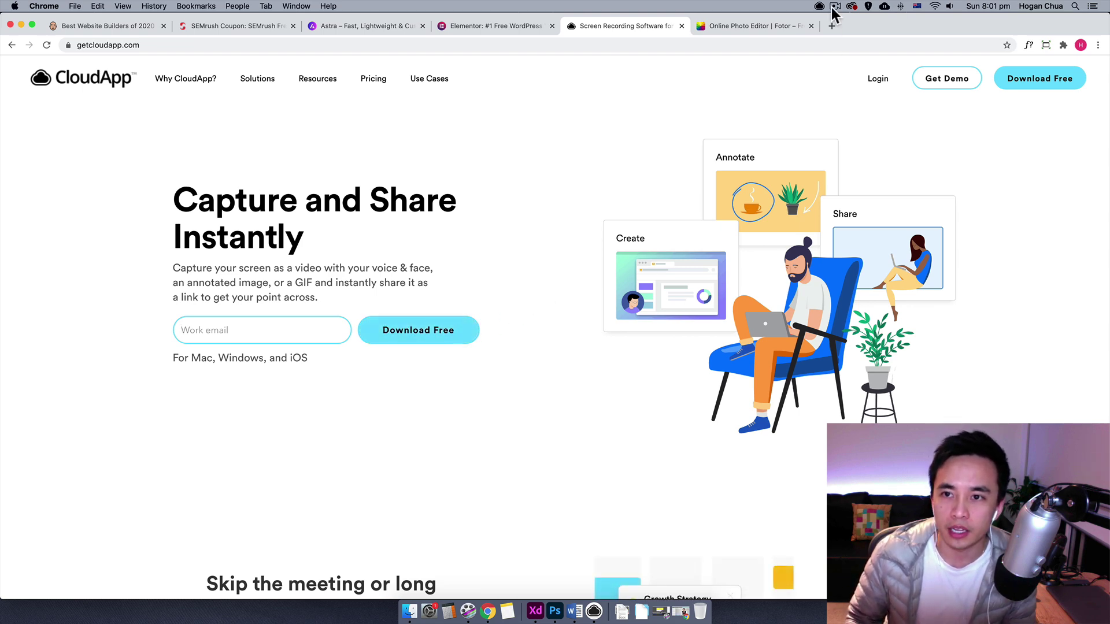
pyautogui.click(819, 6)
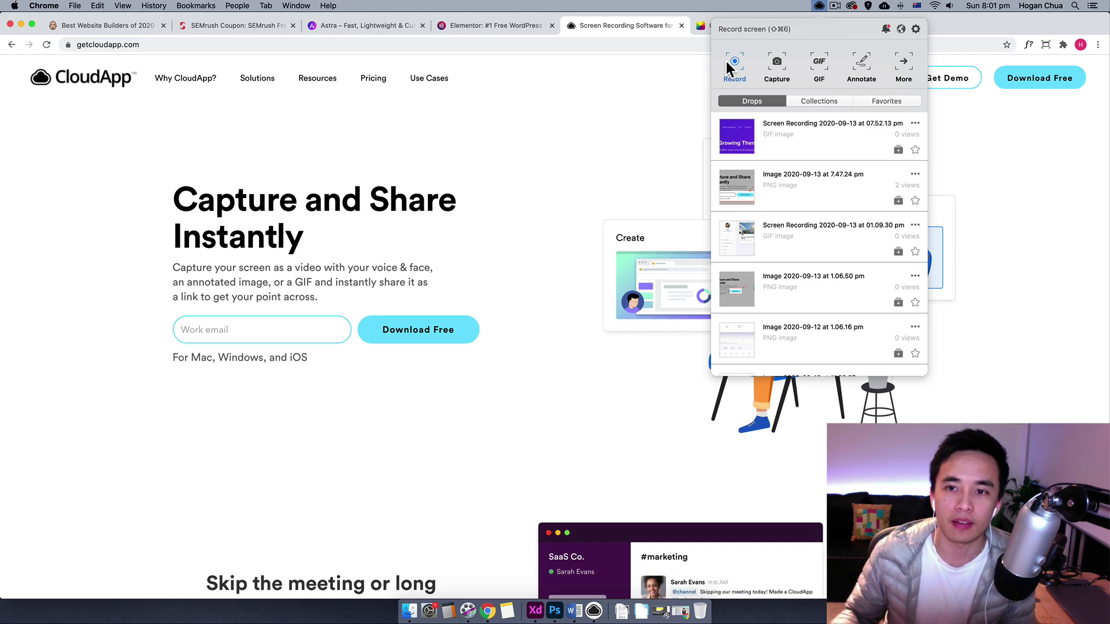
# - Screenshot the 'Capture and Share Instantly' hero heading, description and sign-up form area
pyautogui.click(775, 57)
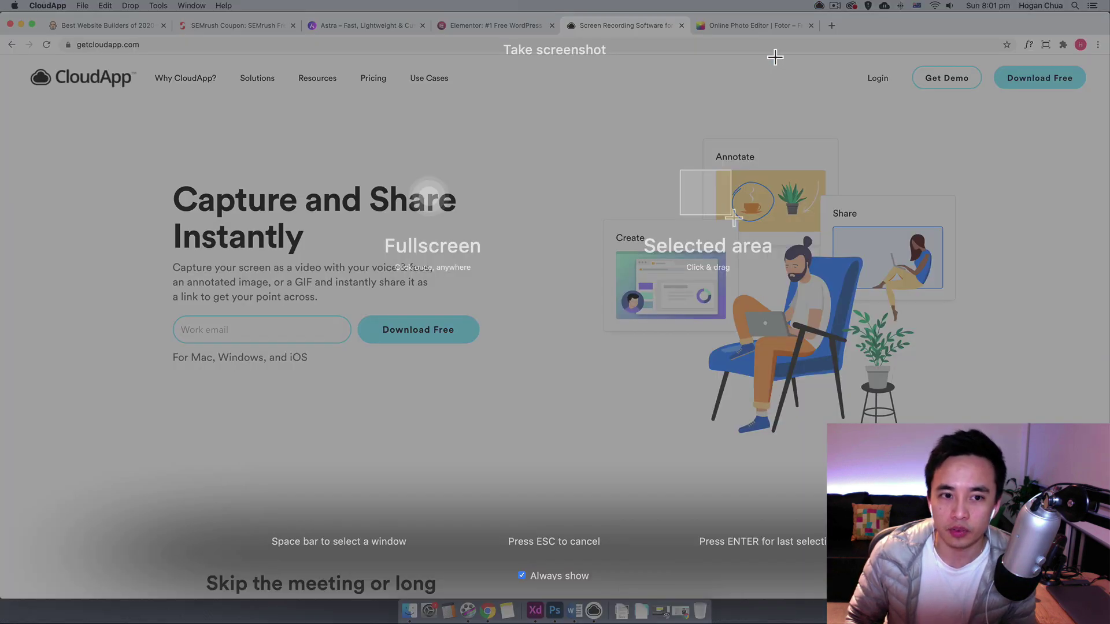
pyautogui.moveTo(115, 157); pyautogui.dragTo(566, 398)
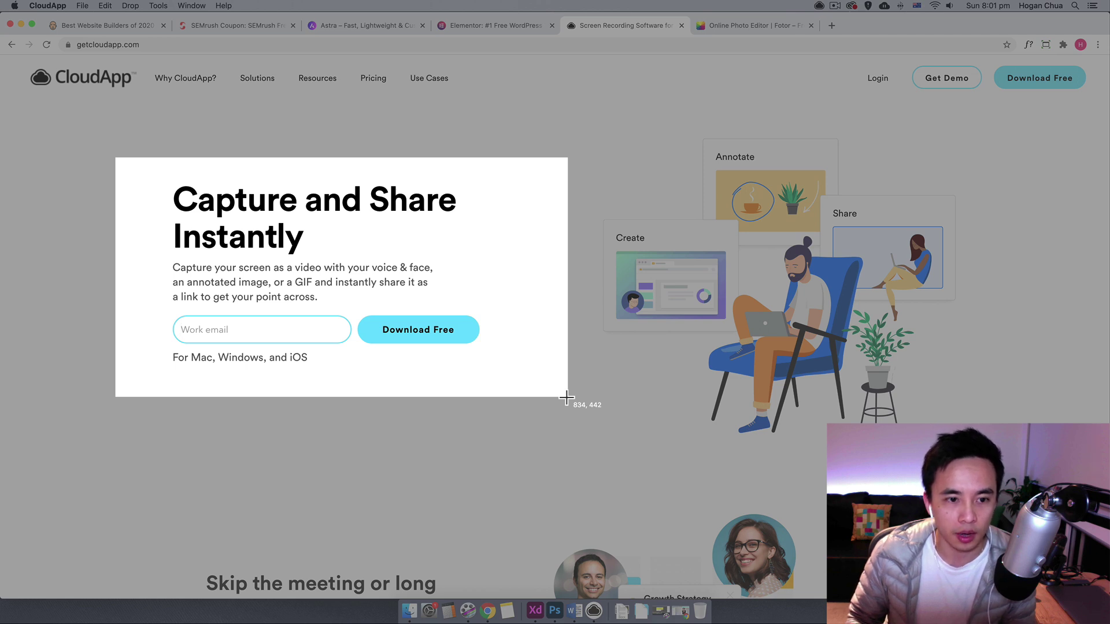
pyautogui.moveTo(566, 398); pyautogui.dragTo(566, 398)
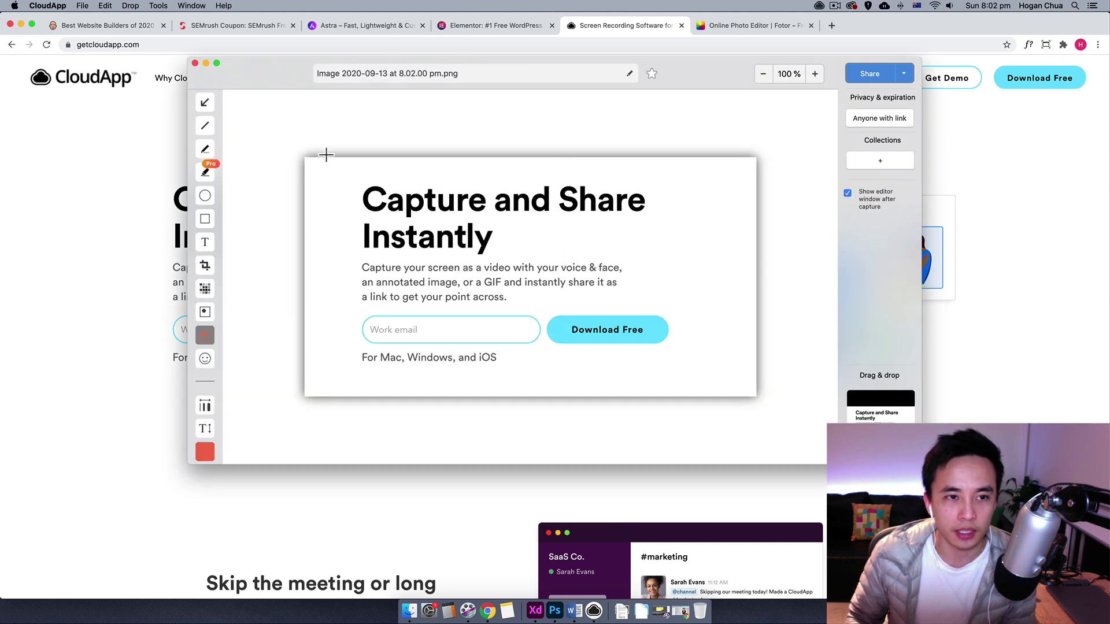
# - Draw a red arrow at Download Free and place a 'Click Here' label above it
pyautogui.click(204, 105)
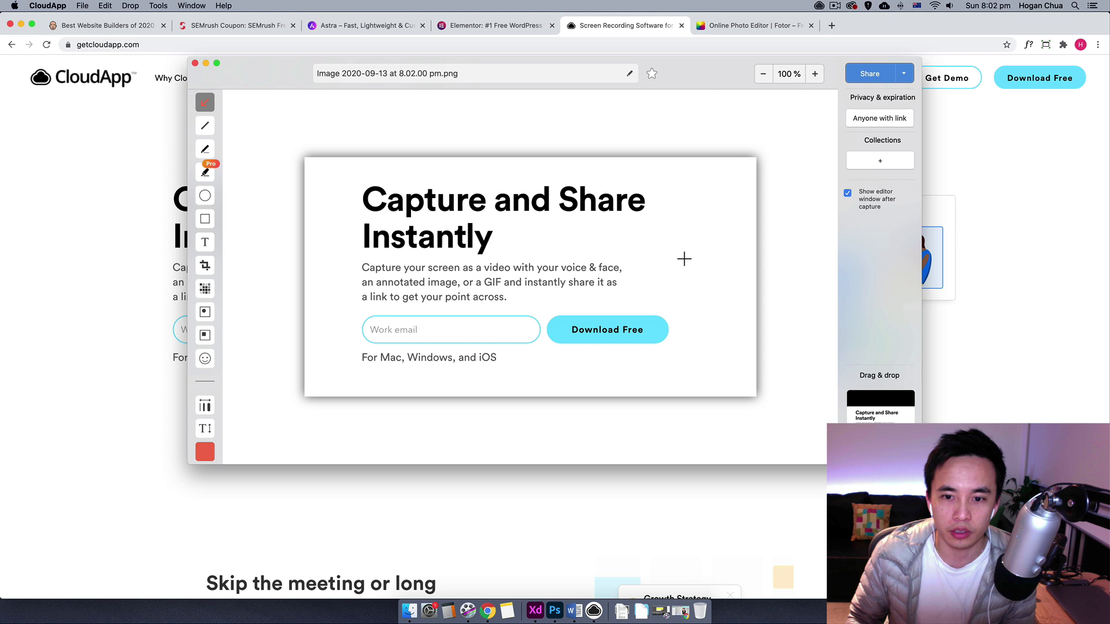
pyautogui.moveTo(686, 255); pyautogui.dragTo(630, 305)
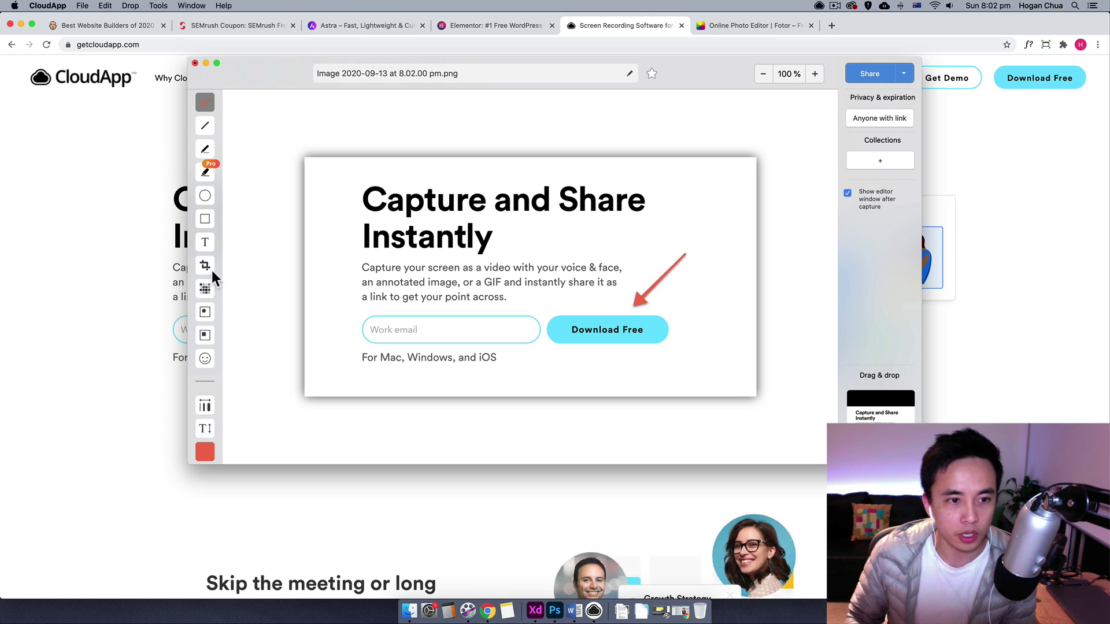
pyautogui.click(205, 243)
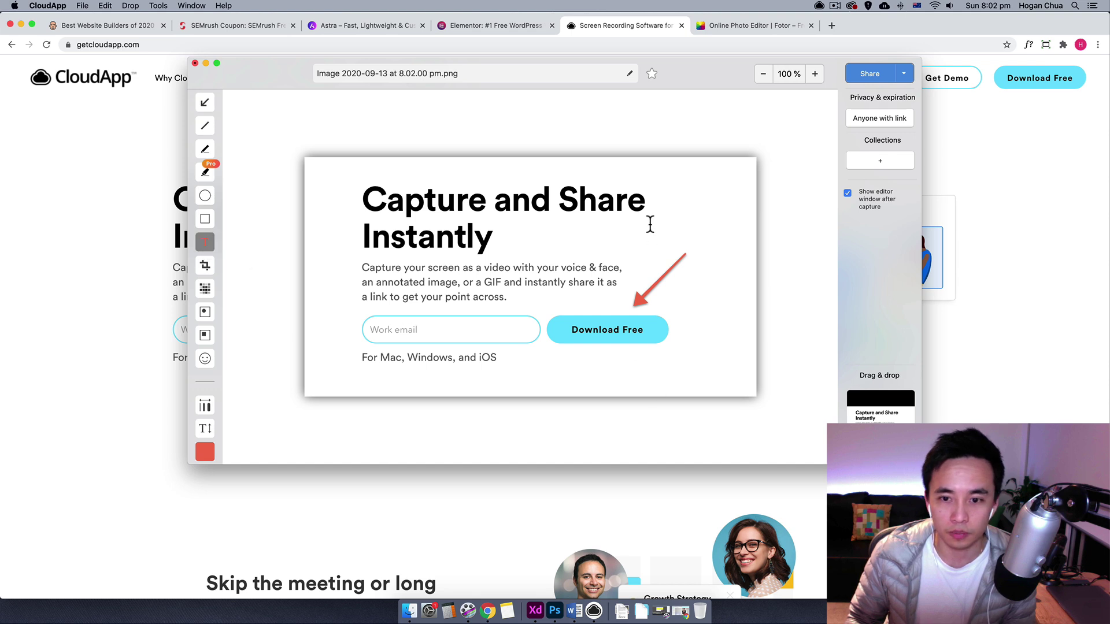
pyautogui.click(624, 229)
pyautogui.write('Click')
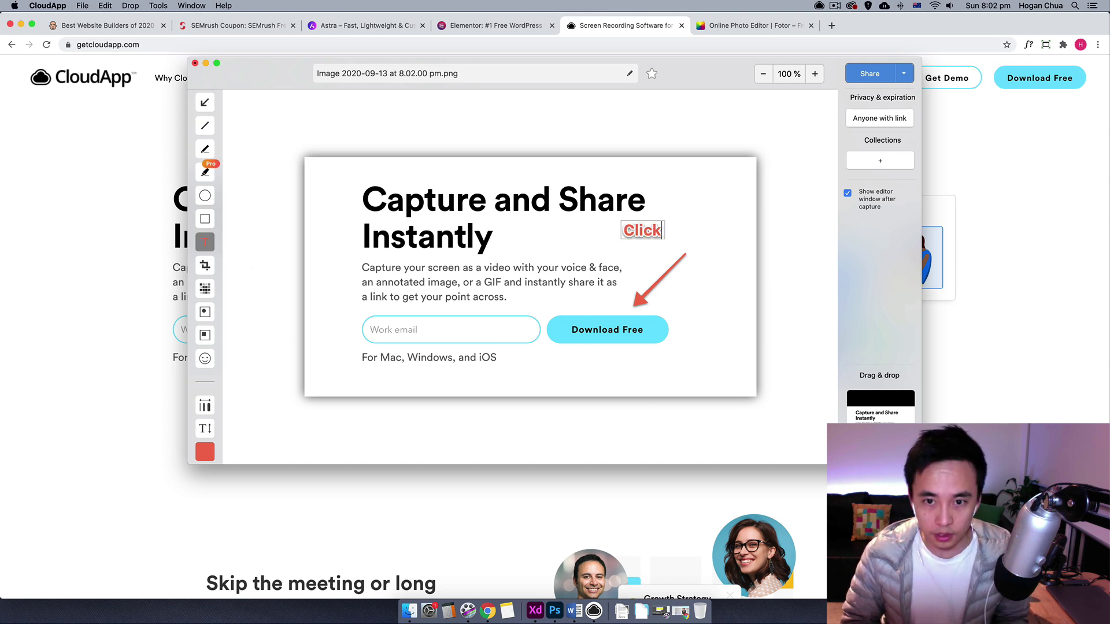
pyautogui.write(' Here')
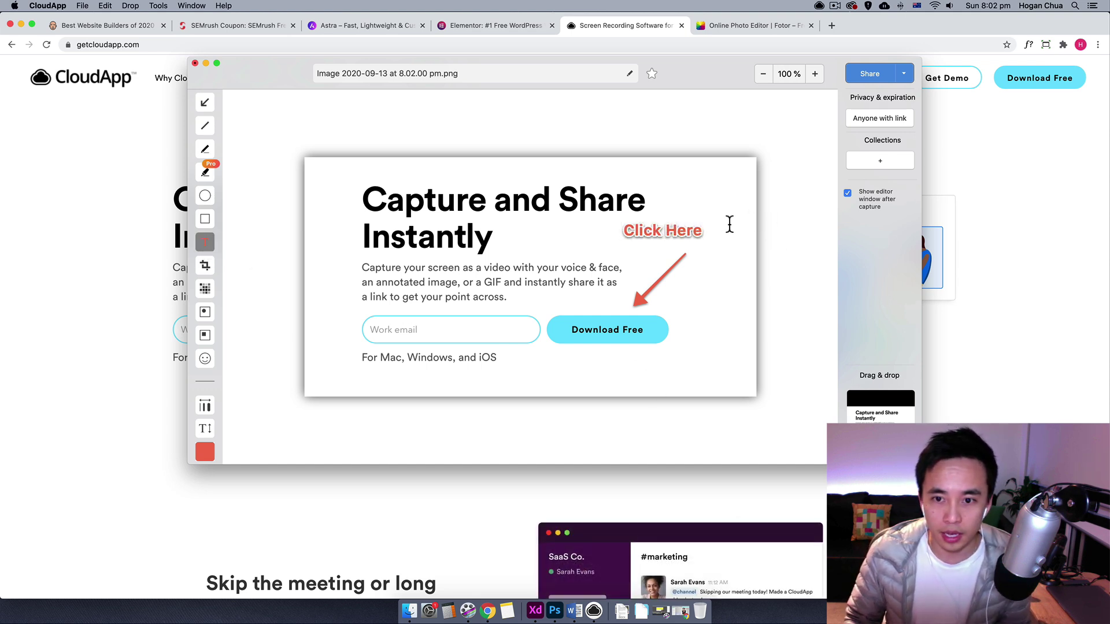
pyautogui.click(686, 233)
pyautogui.moveTo(686, 233); pyautogui.dragTo(709, 241)
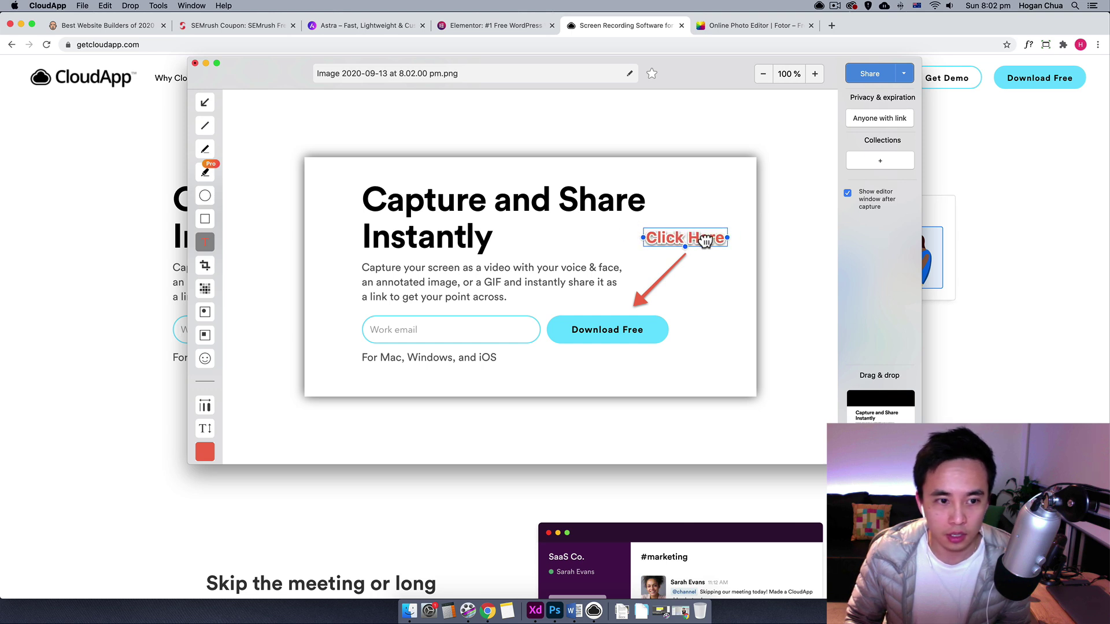
# - Pixelate the Work email field and spotlight the email field and Download Free button
pyautogui.click(205, 288)
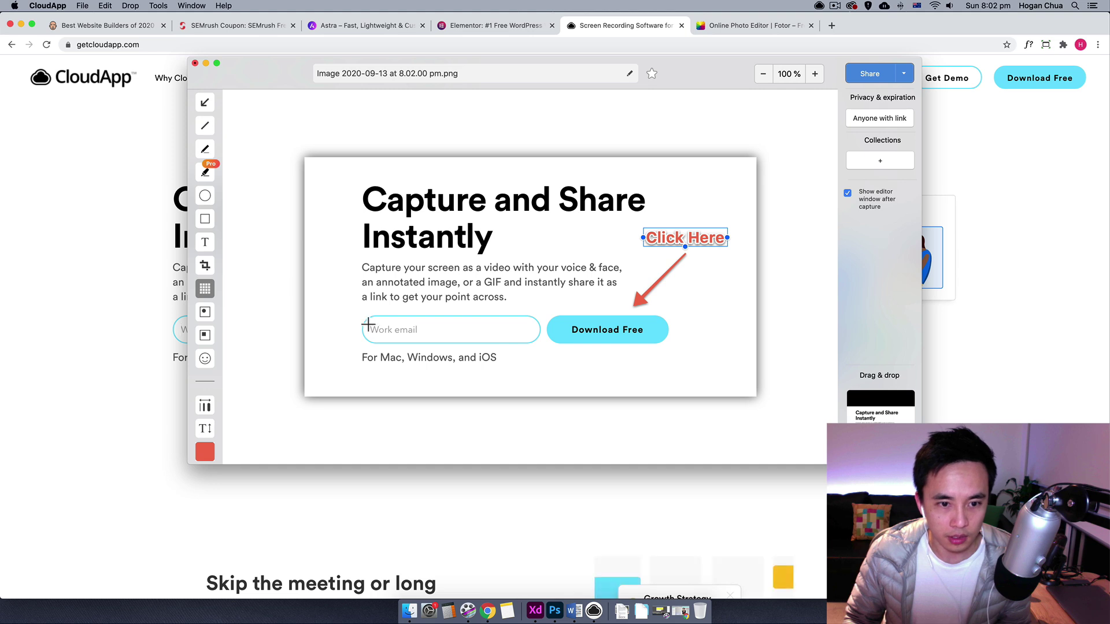
pyautogui.moveTo(365, 324); pyautogui.dragTo(400, 333)
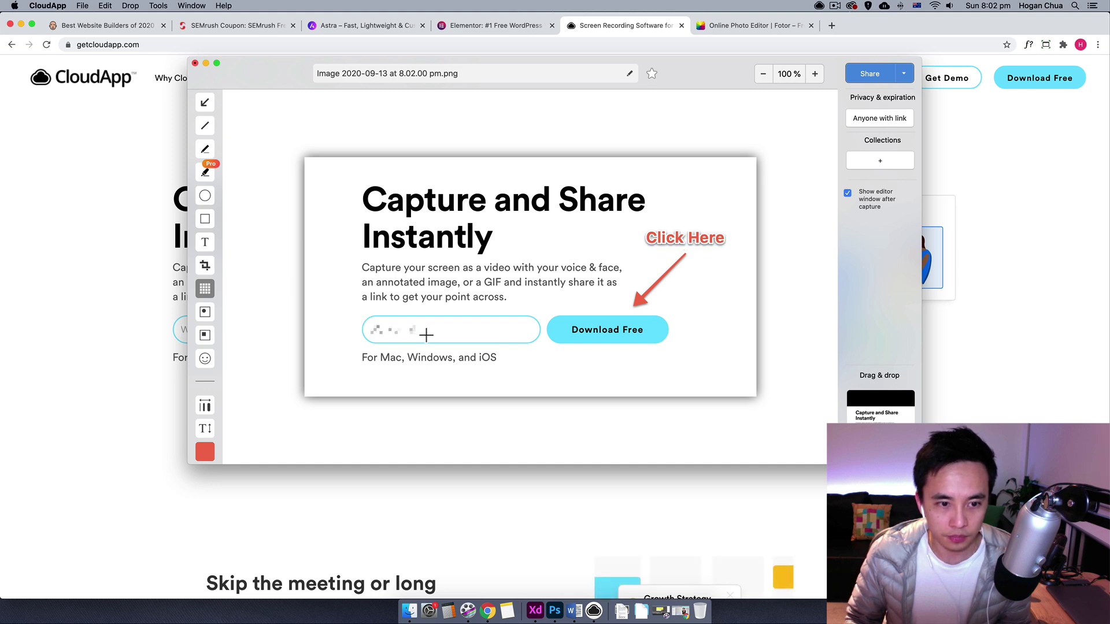
pyautogui.click(205, 335)
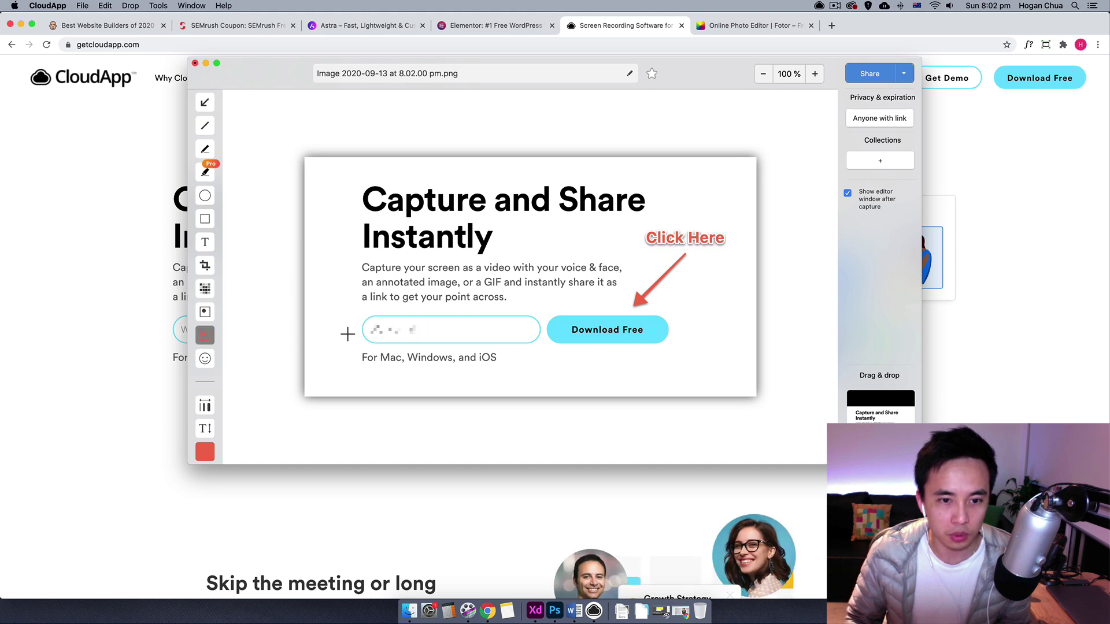
pyautogui.moveTo(339, 305); pyautogui.dragTo(687, 377)
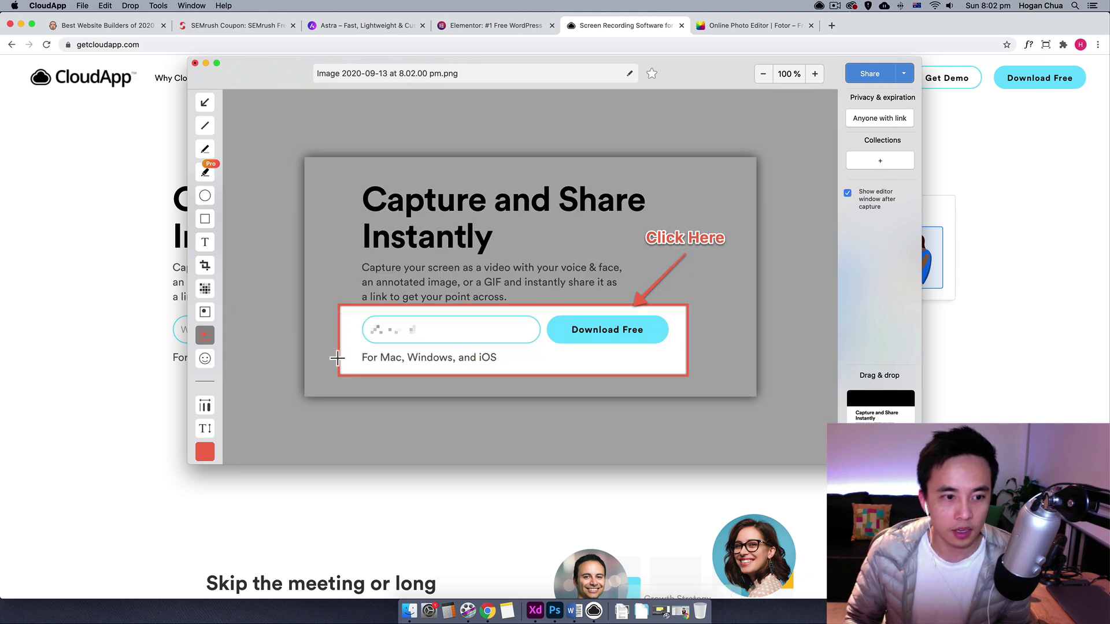
# - Share the annotated screenshot and open its share.getcloudapp.com link in a new Chrome tab
pyautogui.click(874, 75)
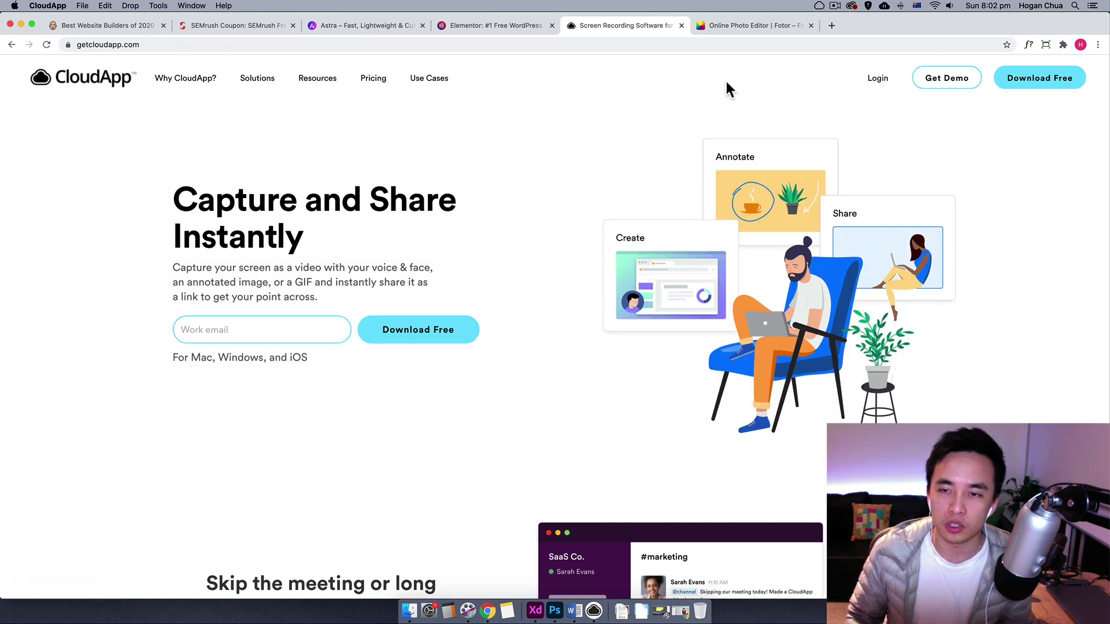
pyautogui.click(830, 26)
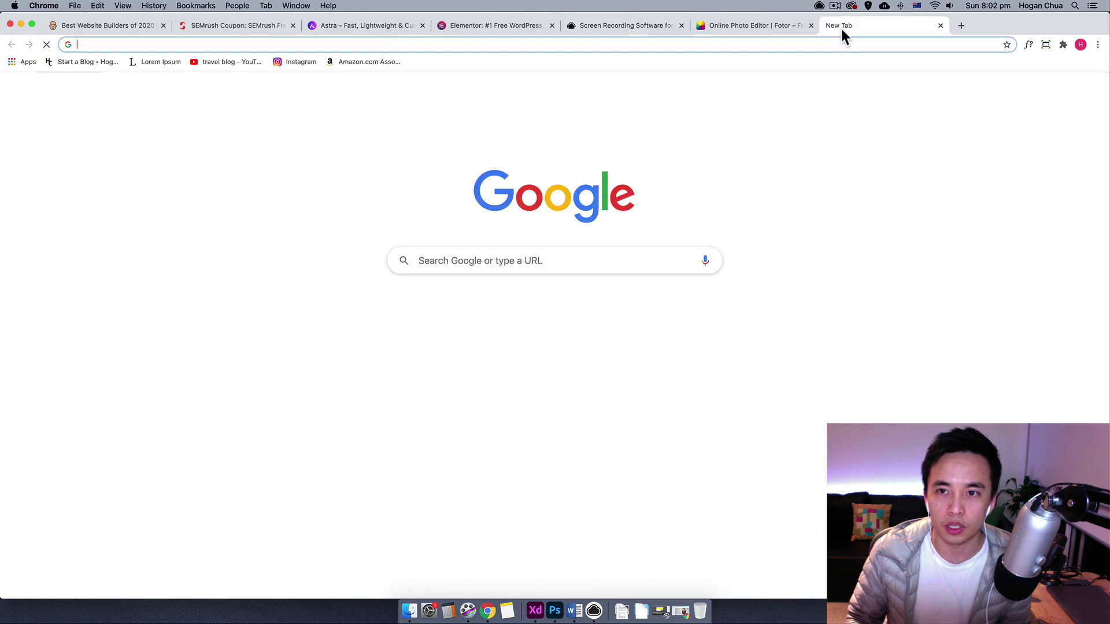
pyautogui.rightClick(419, 45)
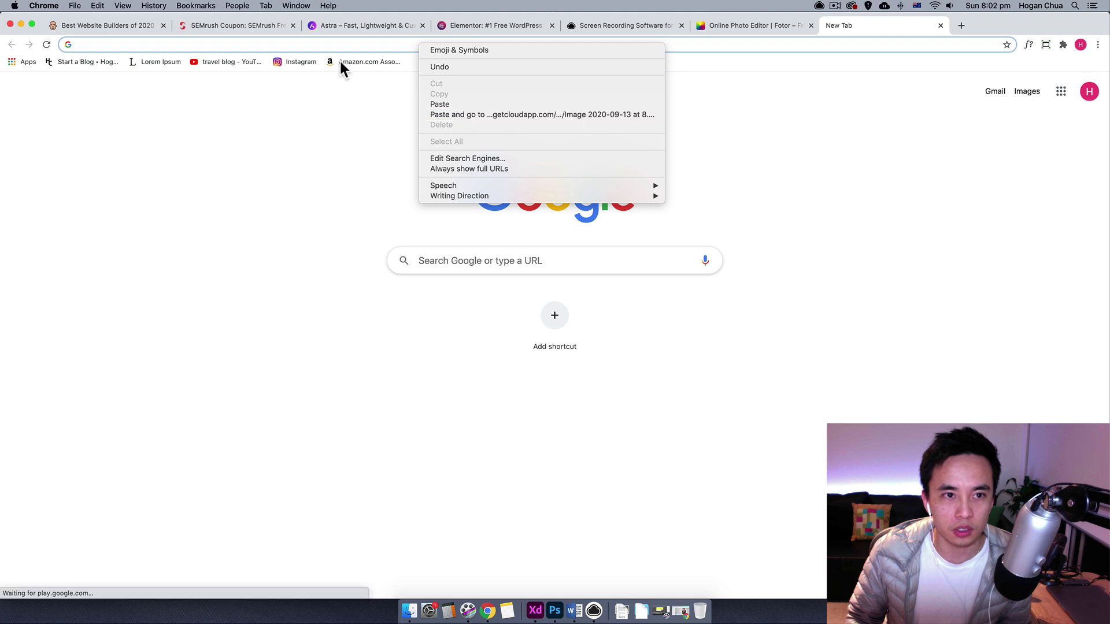
pyautogui.click(436, 114)
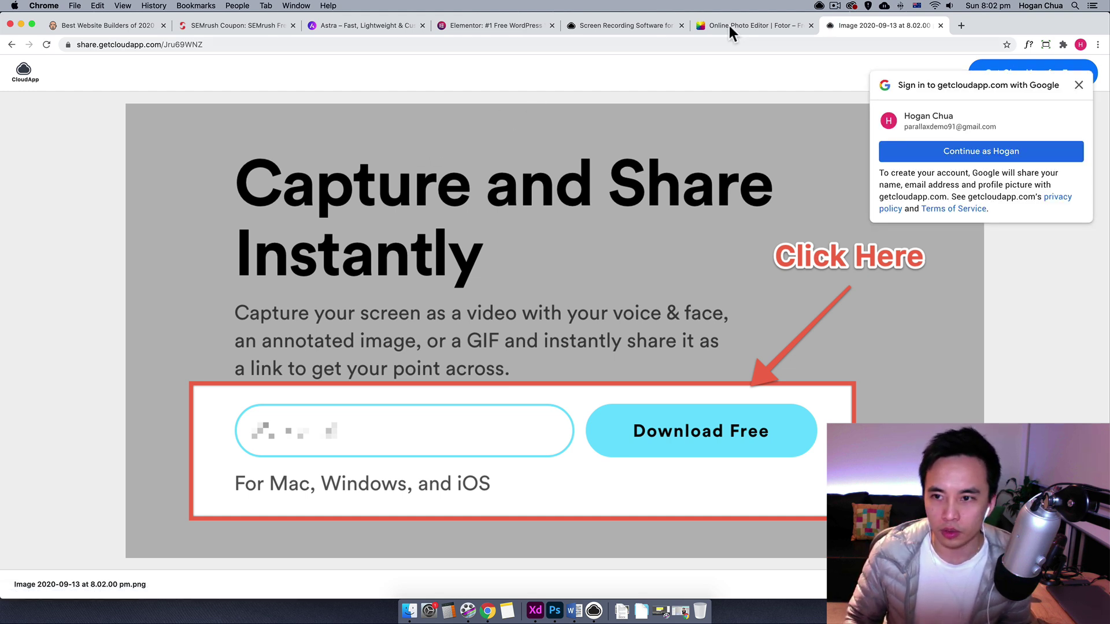
# - Dismiss the Google sign-in prompt, download the screenshot as PNG, and start Fotor's Edit a Photo
pyautogui.click(1079, 87)
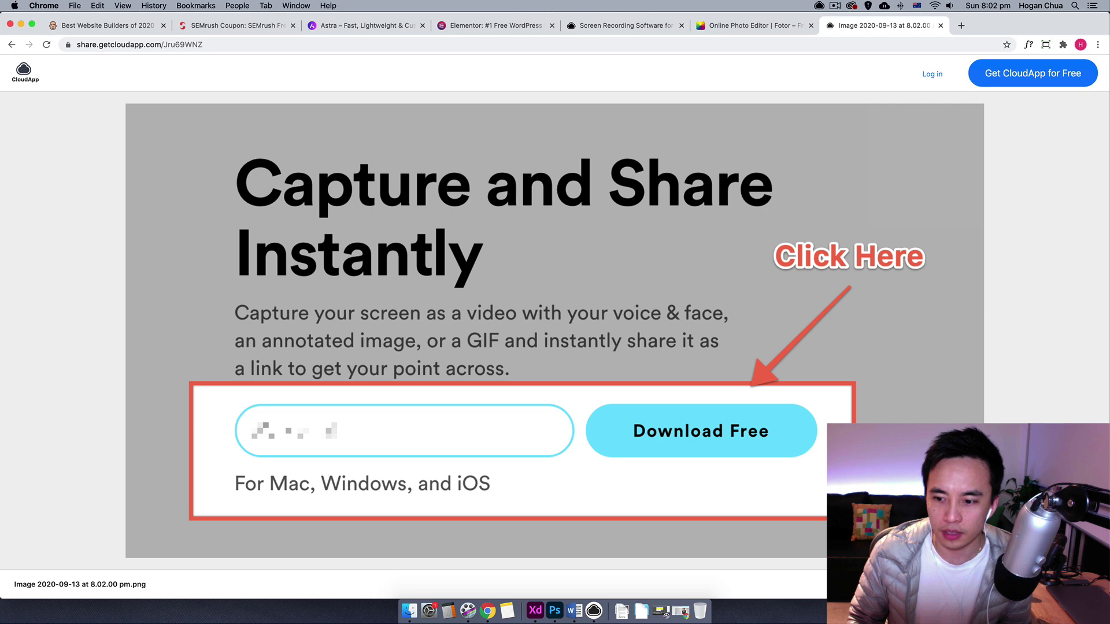
pyautogui.click(692, 485)
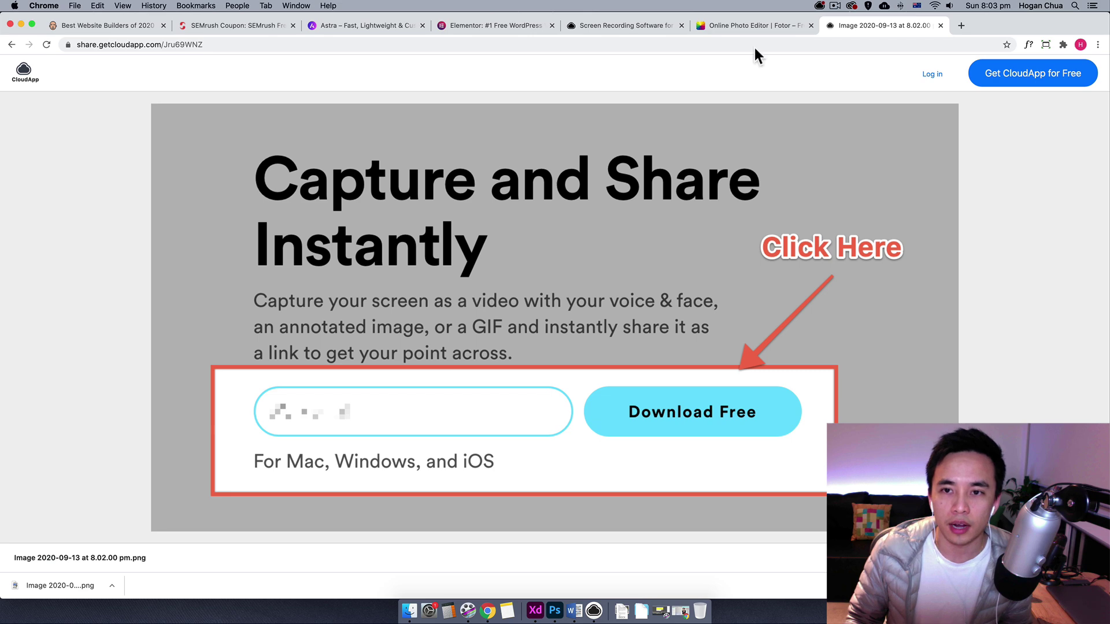
pyautogui.click(756, 25)
pyautogui.click(389, 381)
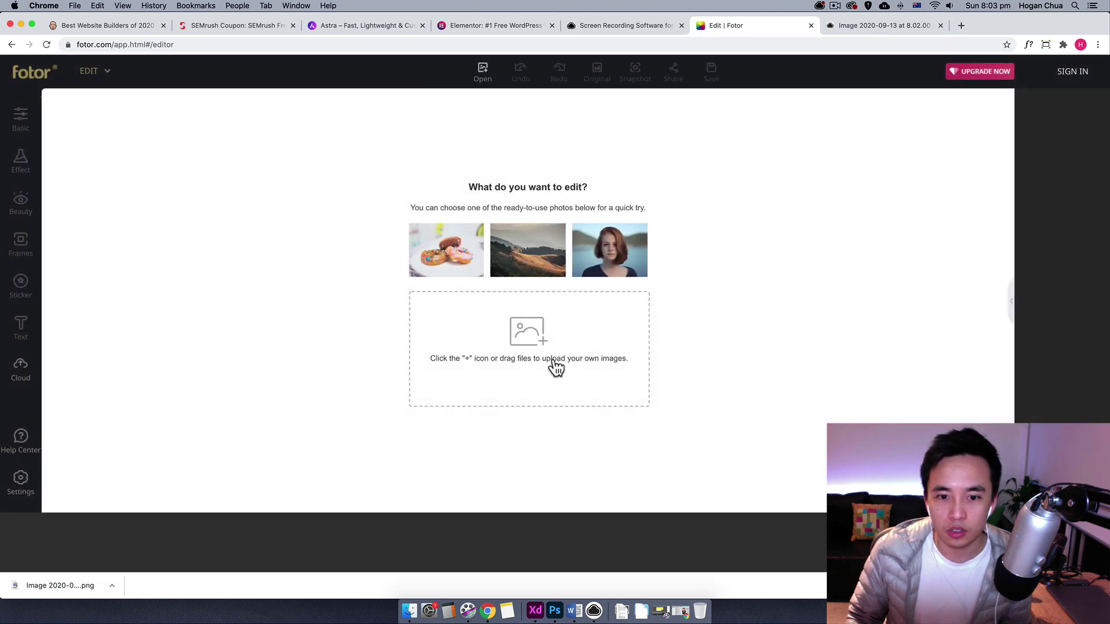
# - Upload the annotated 1668 × 884 screenshot PNG from the Desktop into Fotor's editor
pyautogui.click(526, 332)
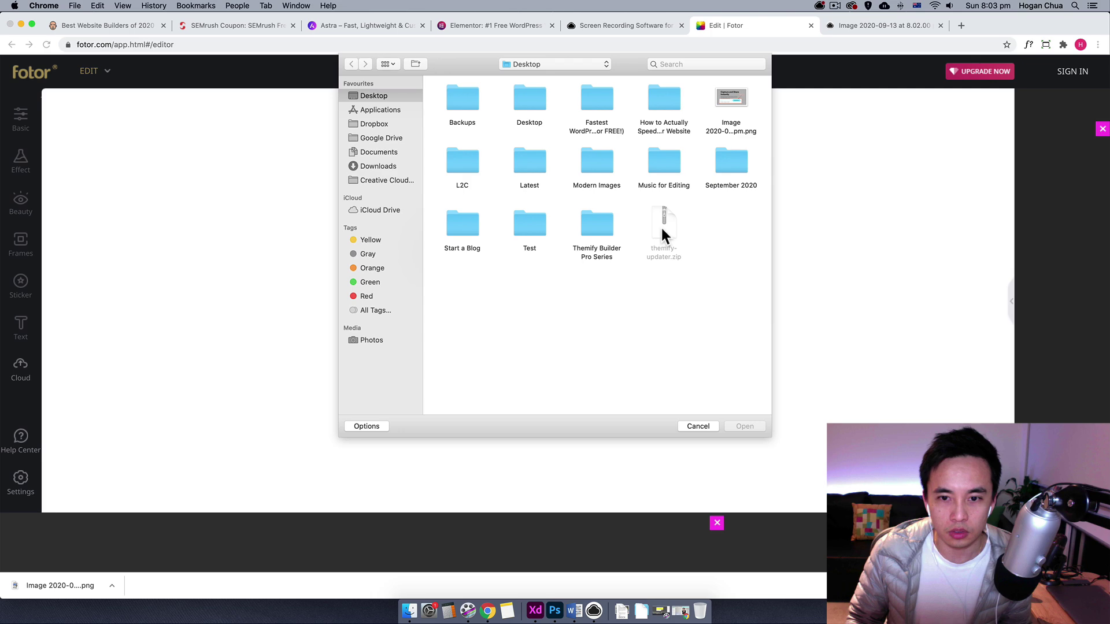
pyautogui.click(723, 105)
pyautogui.click(744, 426)
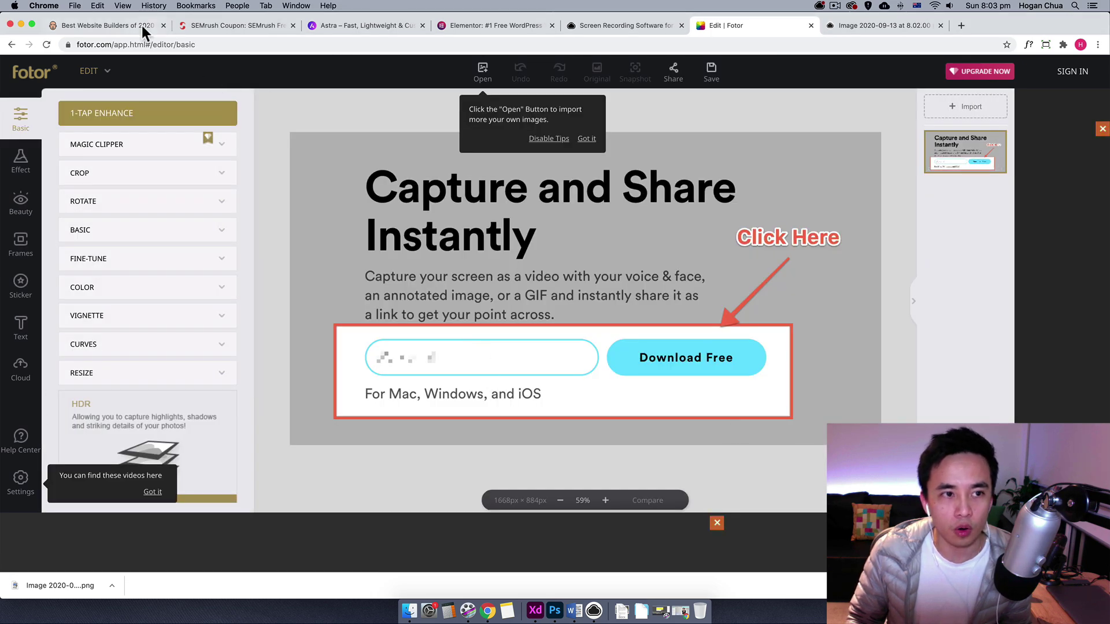
pyautogui.click(143, 30)
pyautogui.scroll(5, 459, 286)
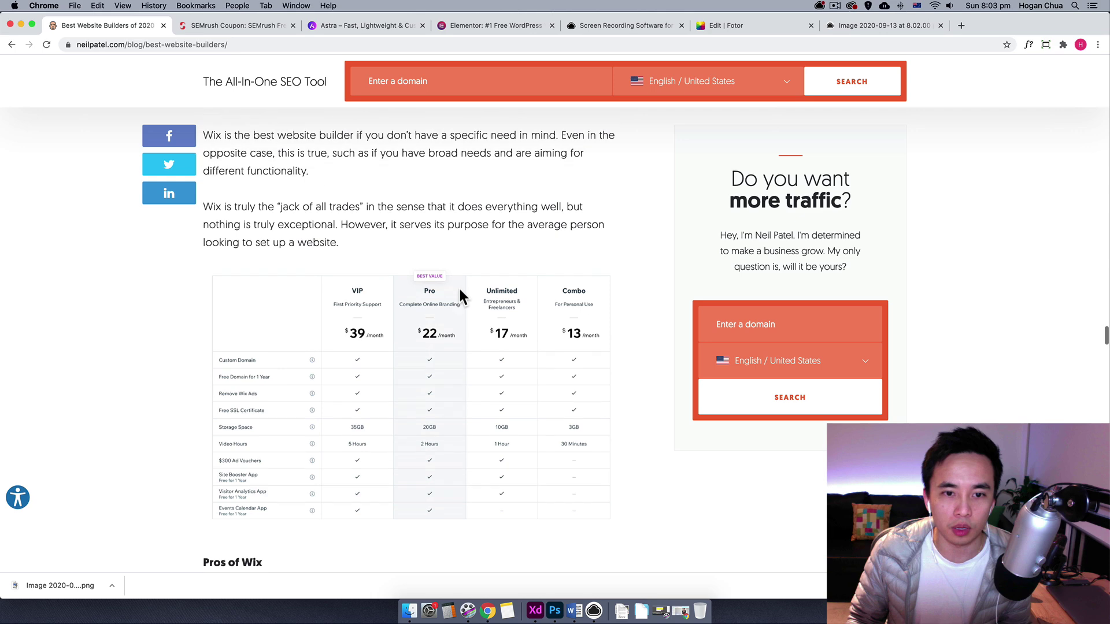
pyautogui.scroll(-4, 458, 286)
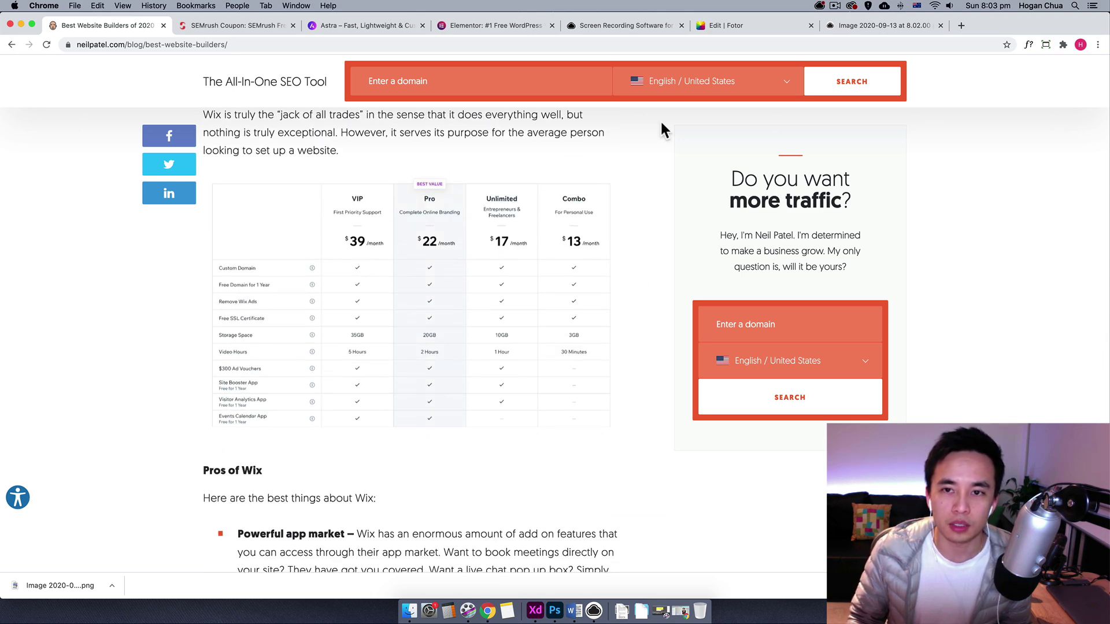
pyautogui.click(751, 28)
# - Resize the screenshot from 1668 × 884 to 1000 × 530 px with proportions locked
pyautogui.click(150, 373)
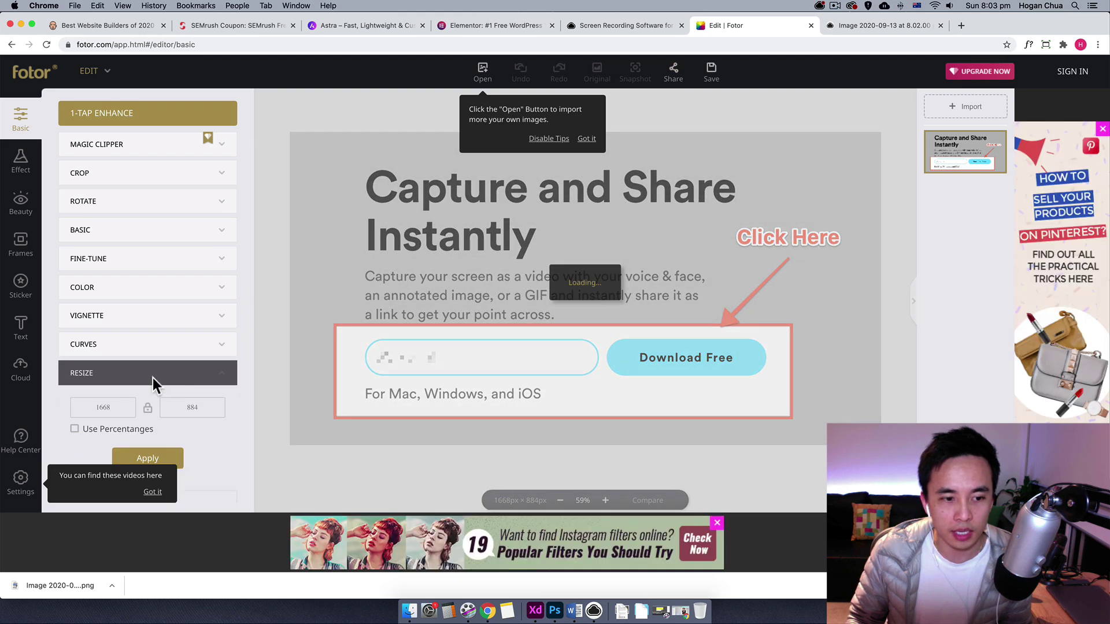
pyautogui.doubleClick(116, 407)
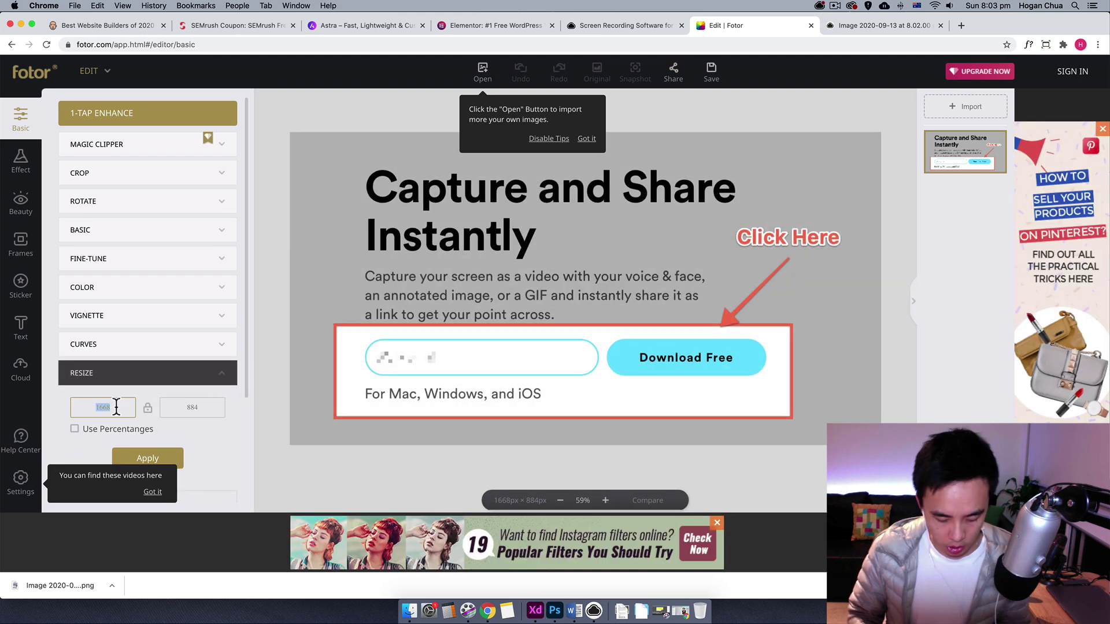
pyautogui.write('1000')
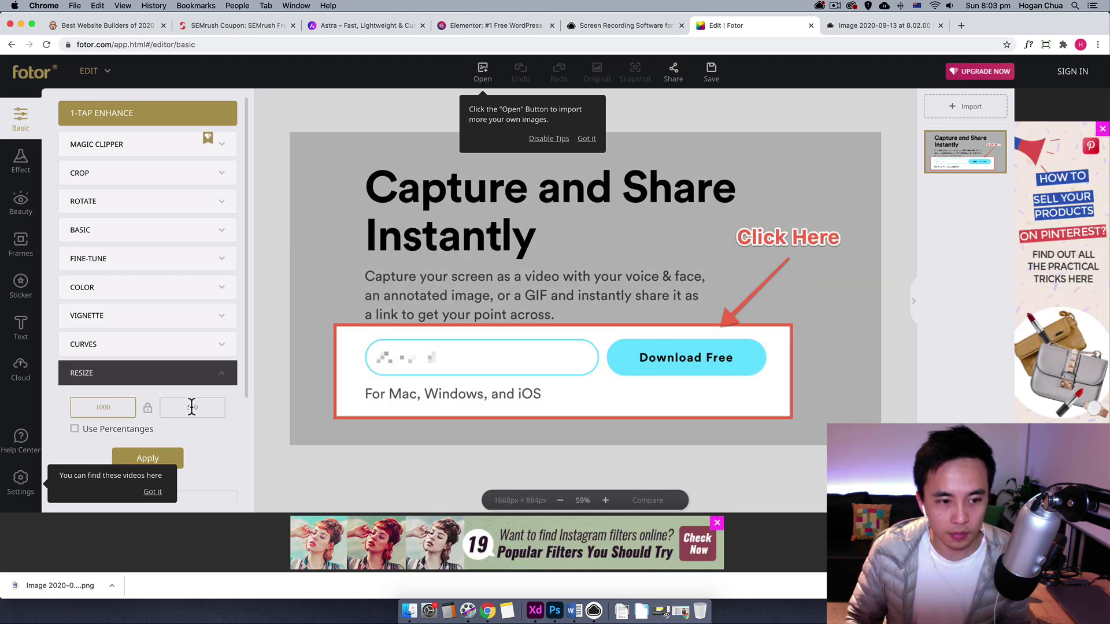
pyautogui.doubleClick(217, 408)
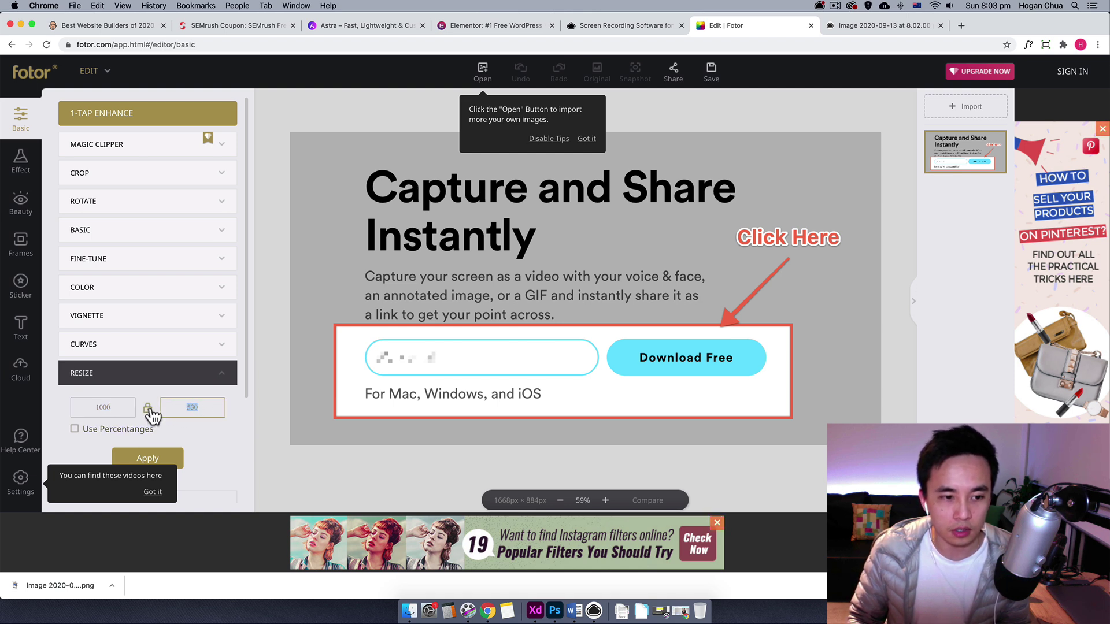
pyautogui.click(153, 458)
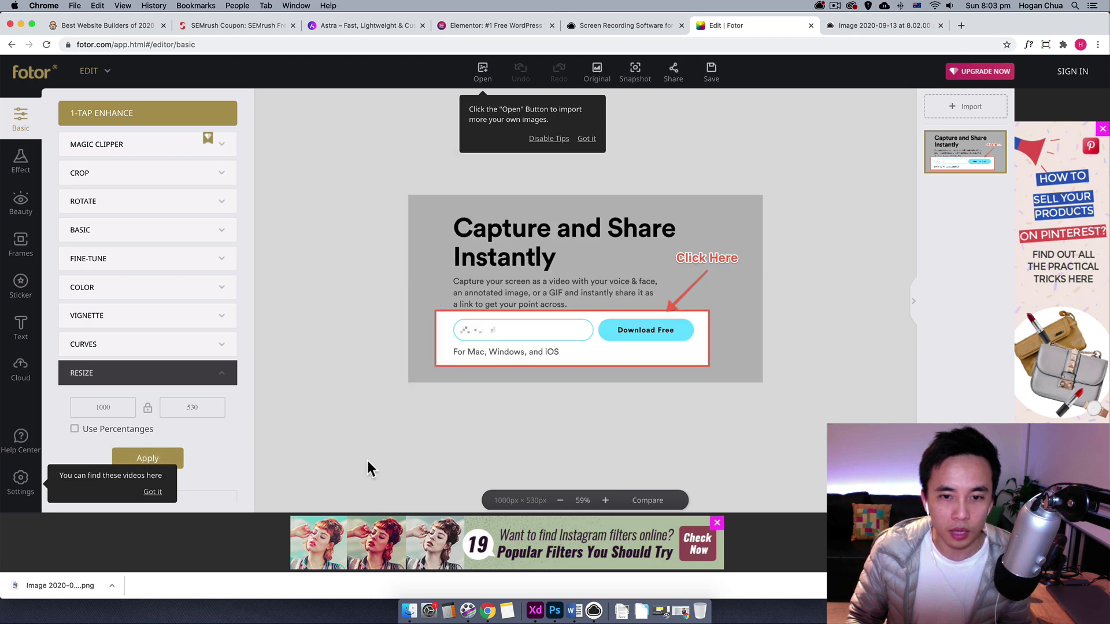
# - Download the resized image from Fotor as a JPG, then switch to the Astra tab
pyautogui.click(711, 74)
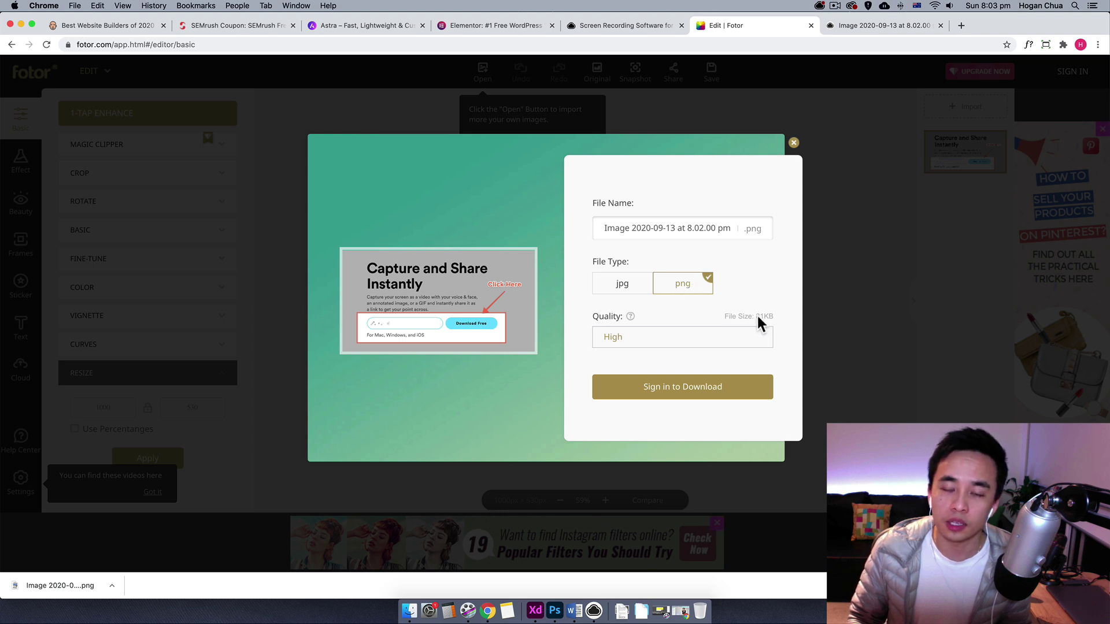
pyautogui.click(630, 288)
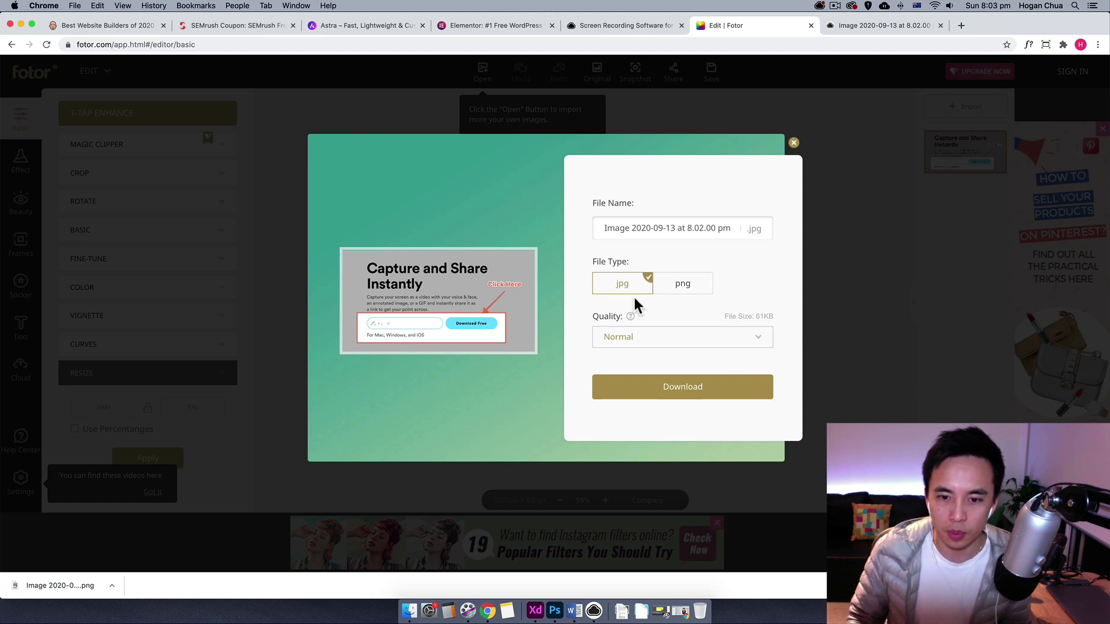
pyautogui.click(680, 387)
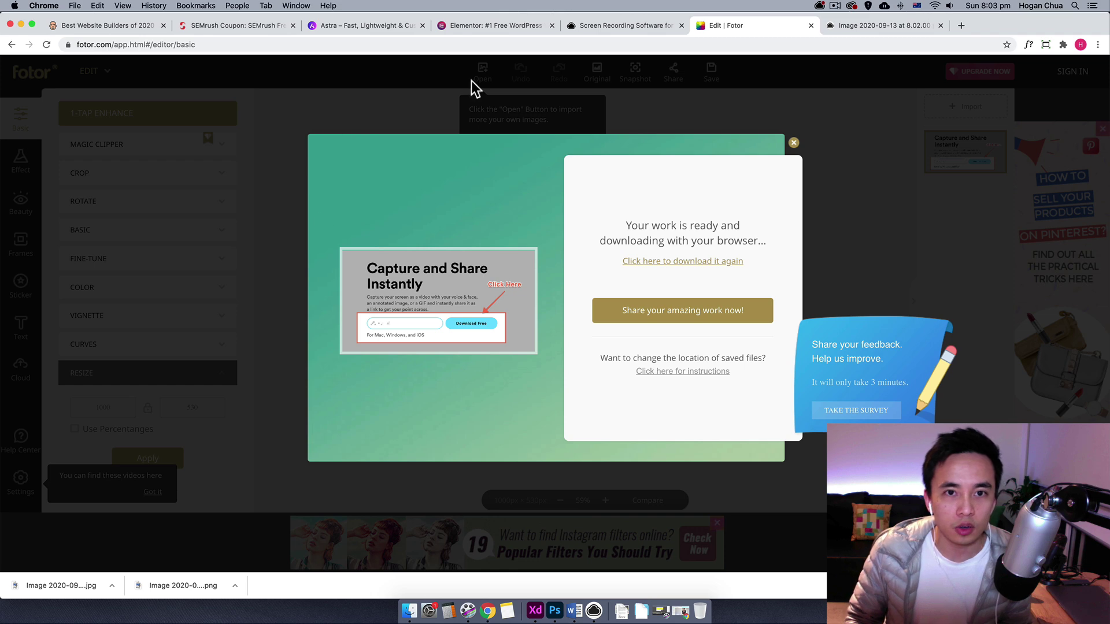
pyautogui.click(362, 26)
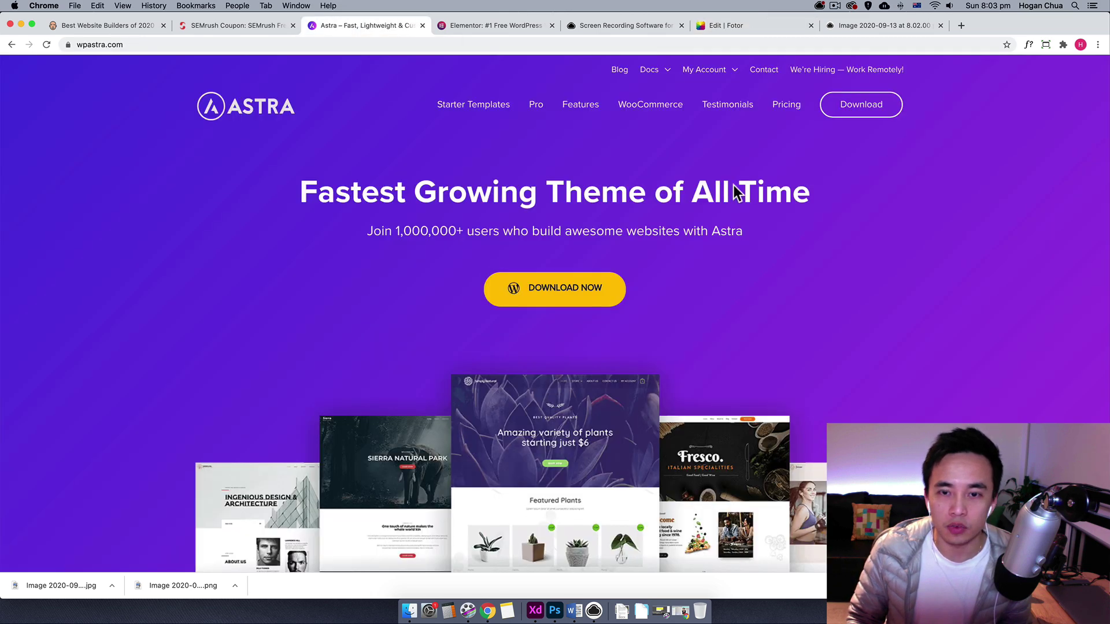
# - Set up a CloudApp GIF capture framing the Astra header and headline region
pyautogui.click(820, 6)
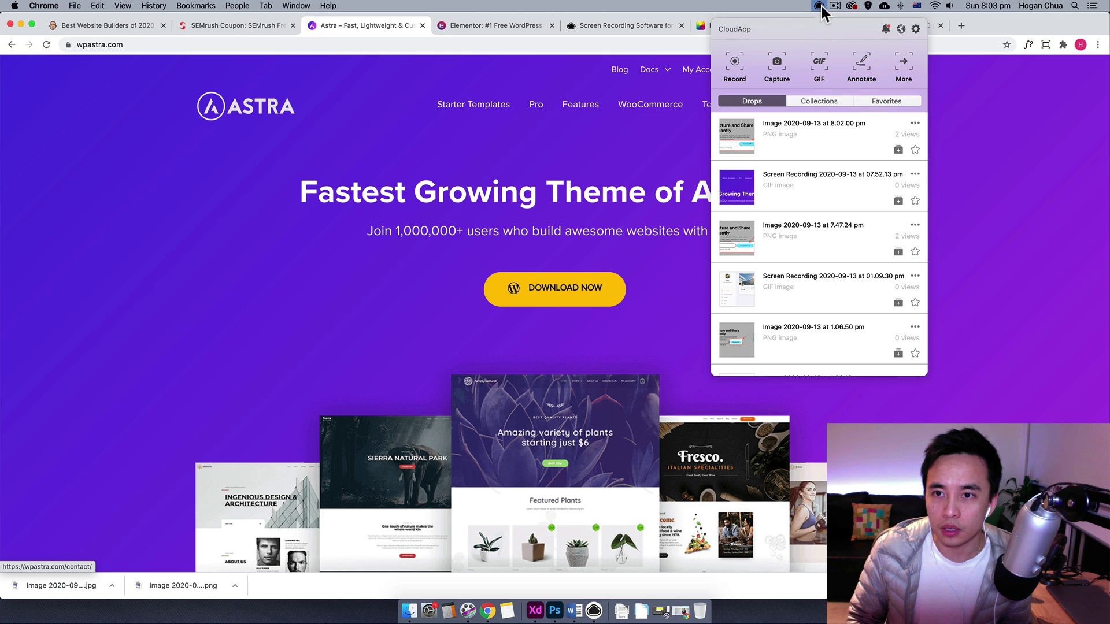
pyautogui.click(821, 65)
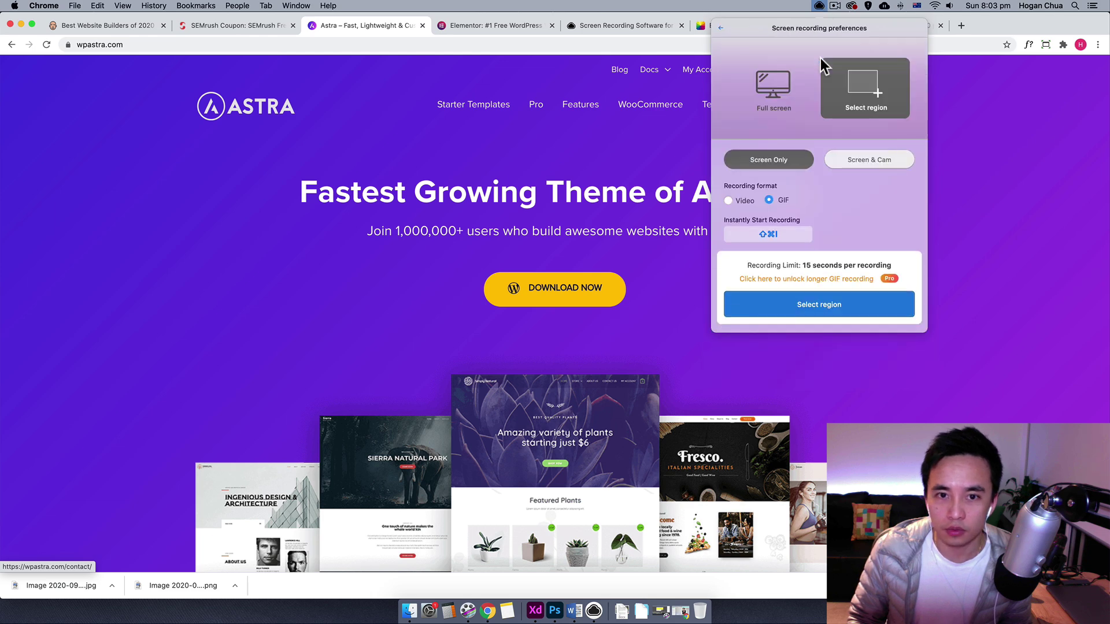
pyautogui.click(834, 307)
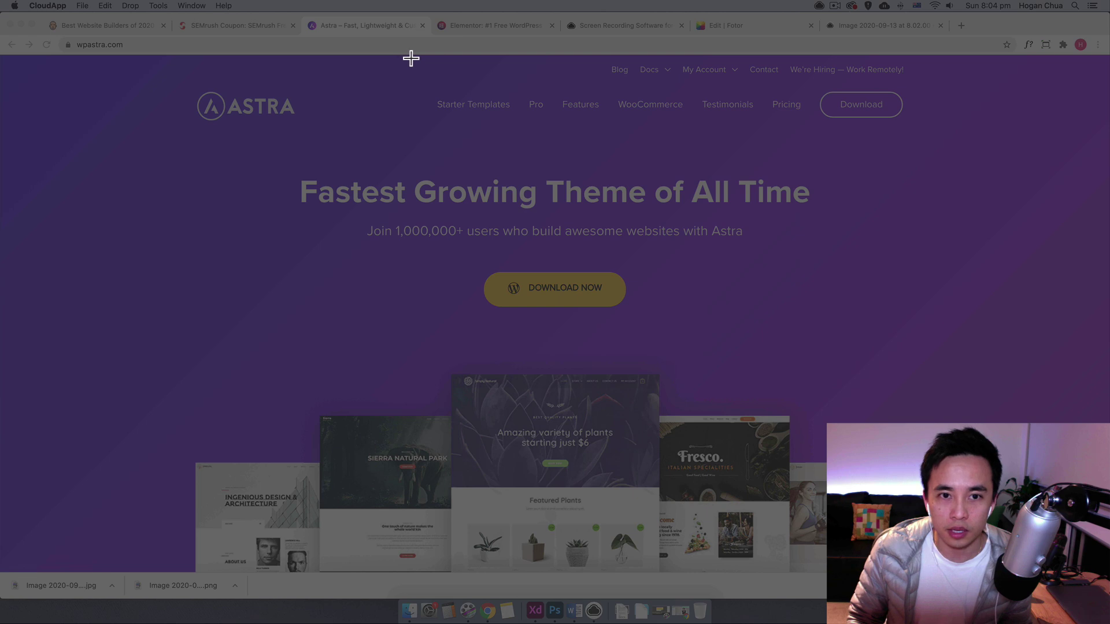
pyautogui.moveTo(411, 58); pyautogui.dragTo(914, 245)
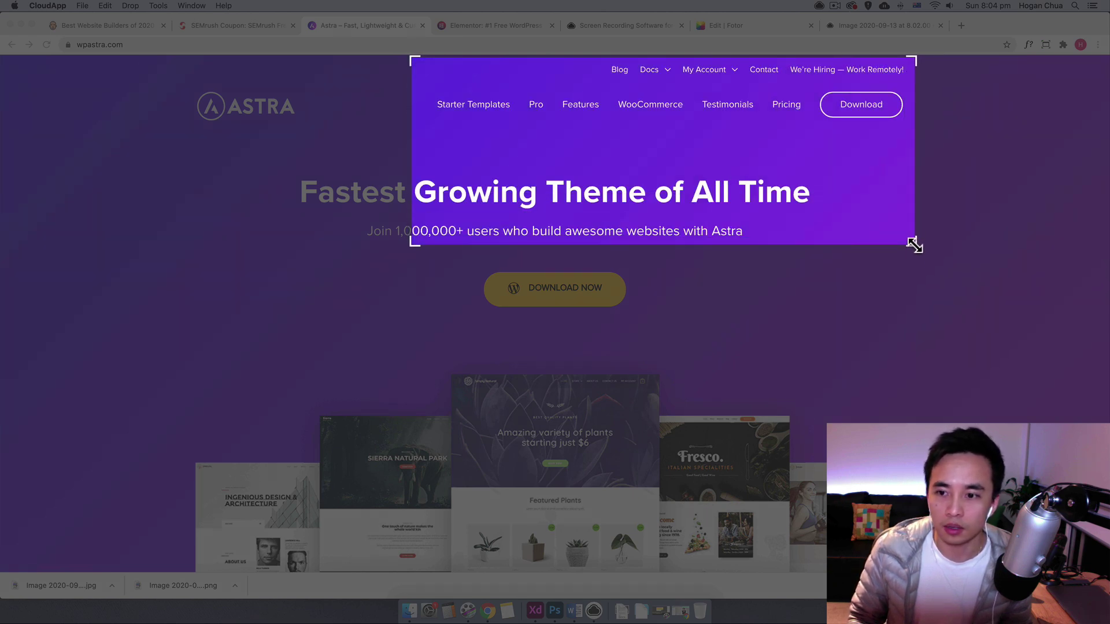
# - Record the GIF while showing the navigation dropdowns and download signup popup, then stop it
pyautogui.click(753, 269)
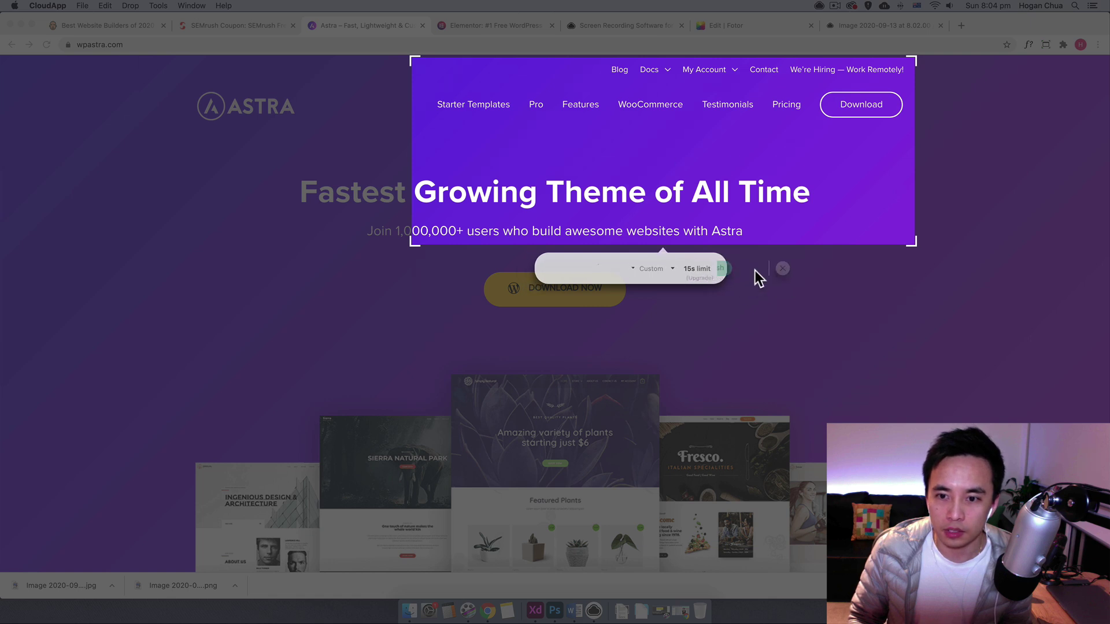
pyautogui.click(658, 73)
pyautogui.moveTo(711, 69)
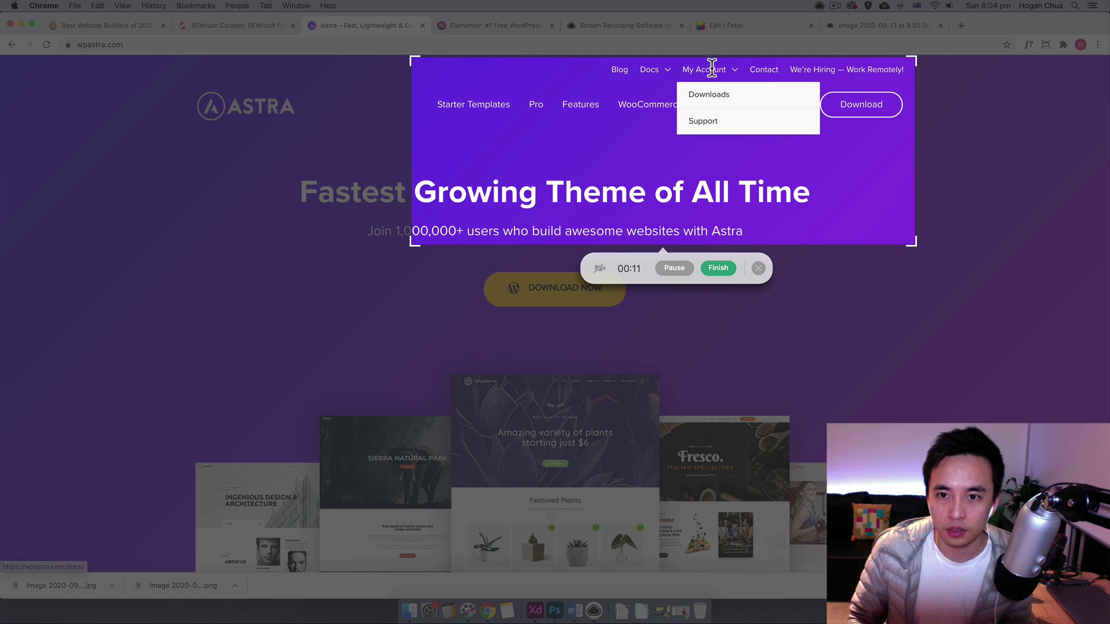
pyautogui.click(853, 107)
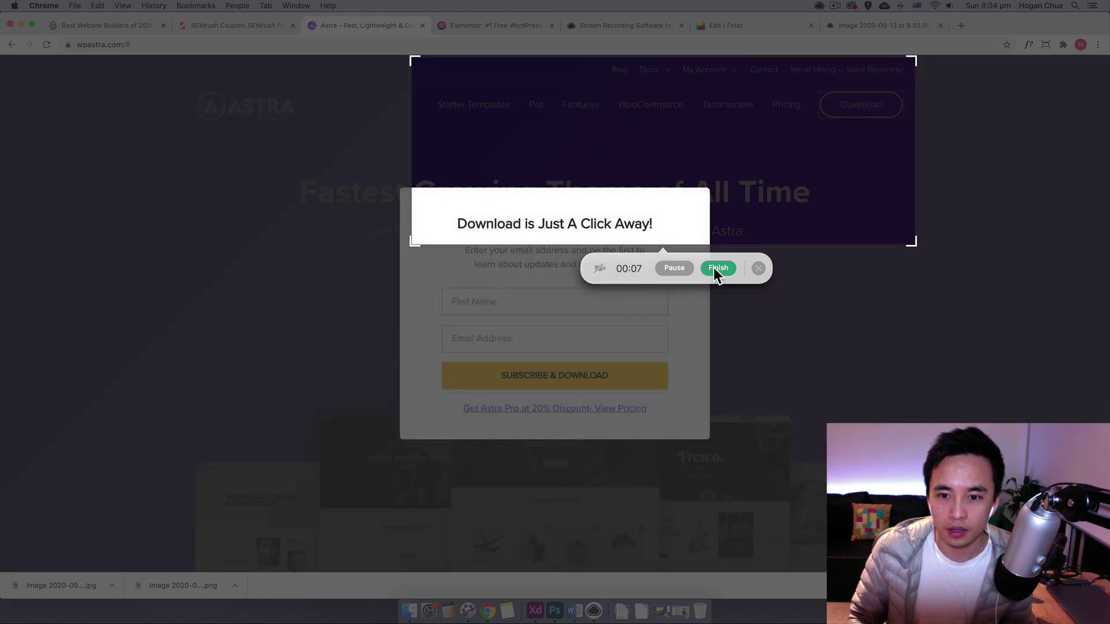
pyautogui.click(716, 268)
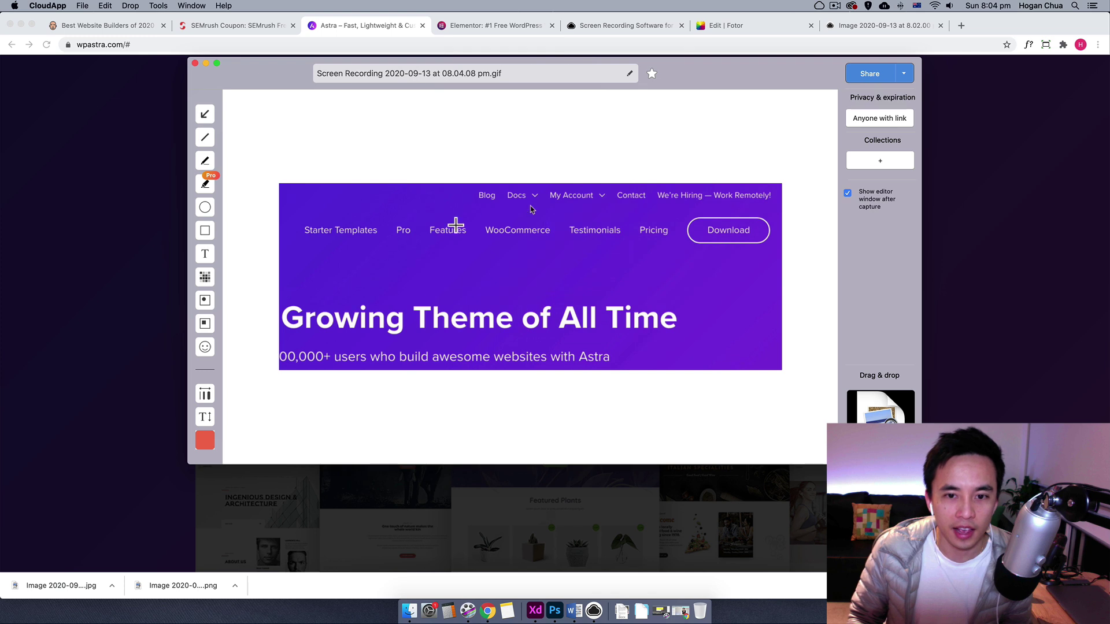
# - Circle the WooCommerce-through-Pricing navigation links with a red ellipse and share the annotated GIF
pyautogui.click(206, 301)
pyautogui.moveTo(471, 190); pyautogui.dragTo(781, 290)
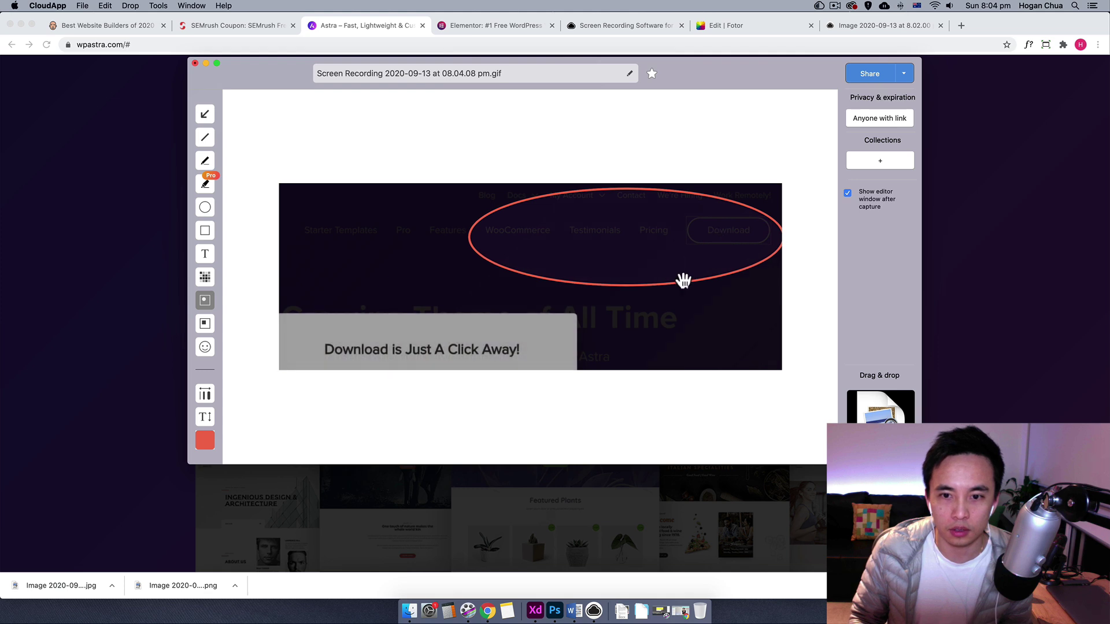
pyautogui.moveTo(684, 281); pyautogui.dragTo(662, 252)
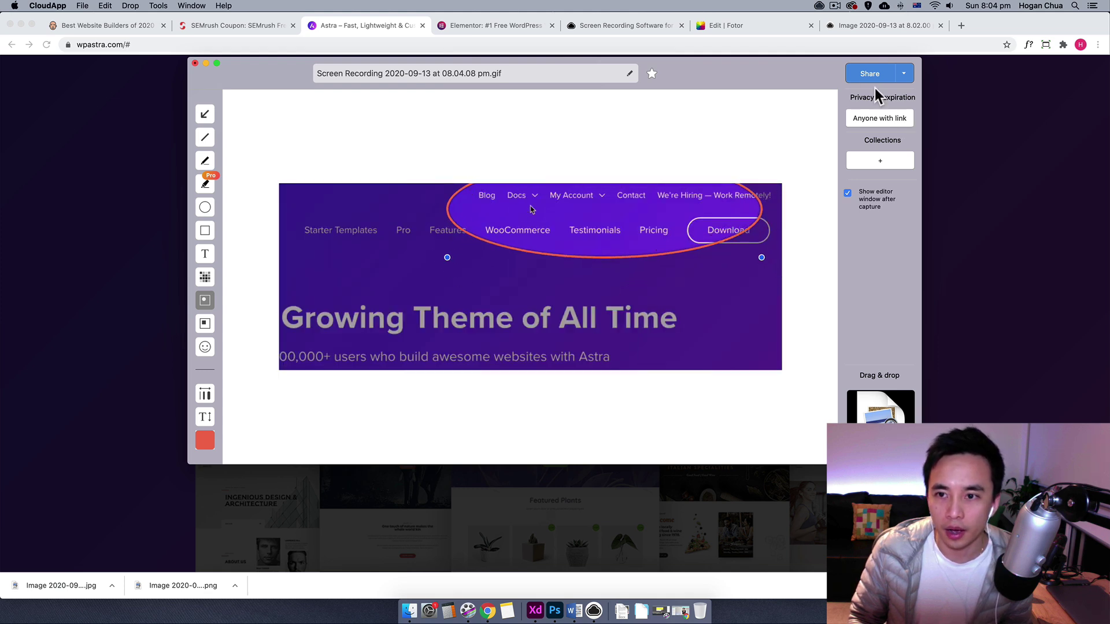
pyautogui.click(863, 72)
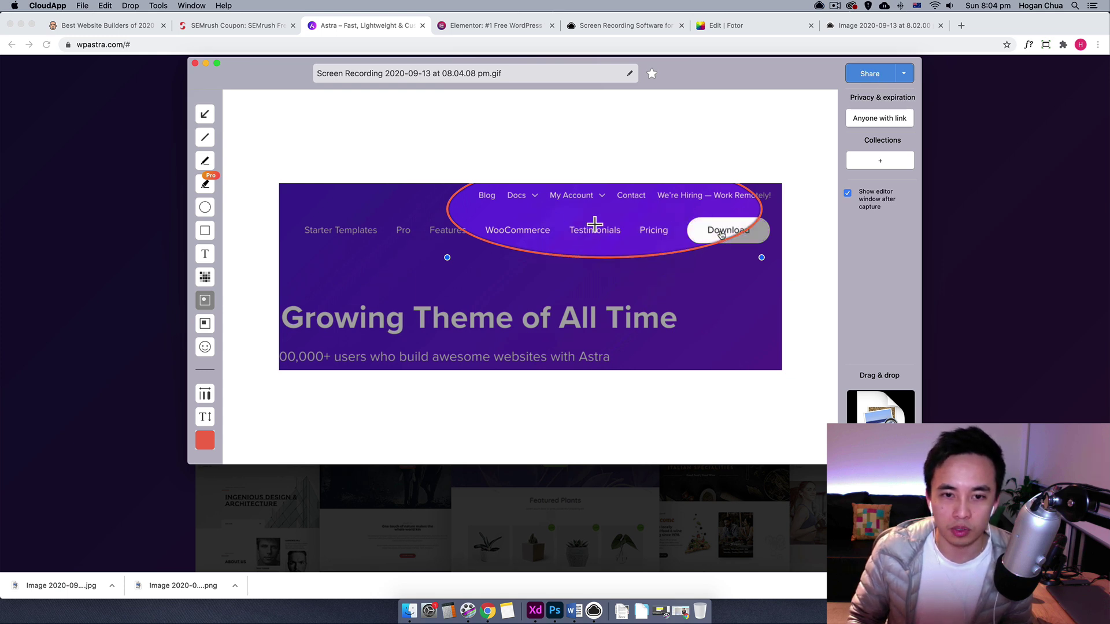
pyautogui.click(971, 111)
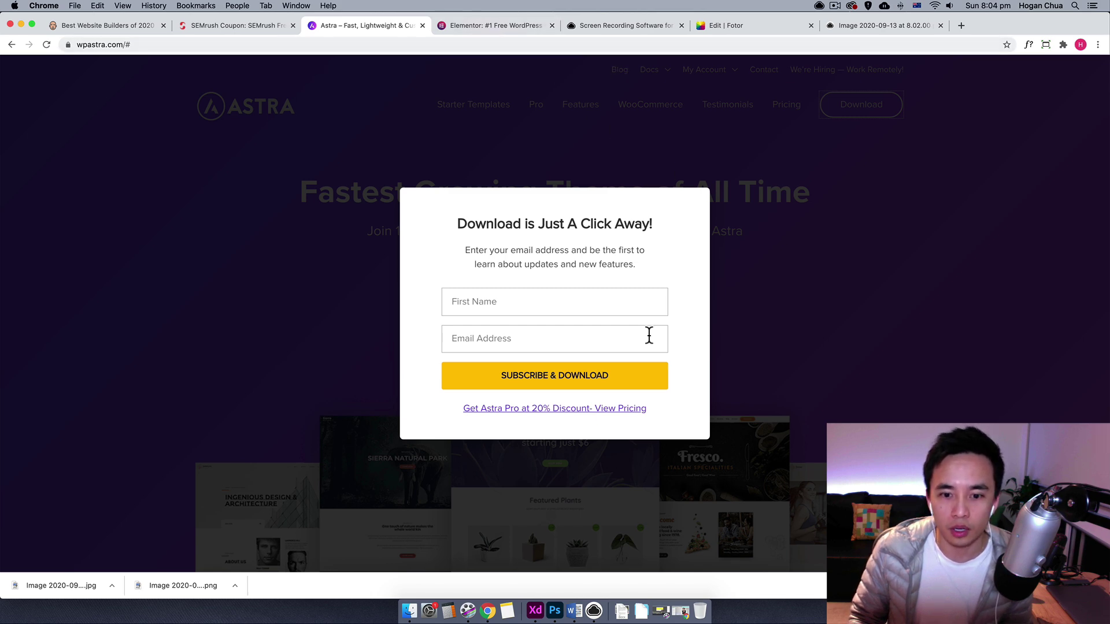
# - Dismiss the Astra download popup and show Chrome's Extensions menu listing GoFullPage
pyautogui.click(793, 330)
pyautogui.scroll(-3, 767, 347)
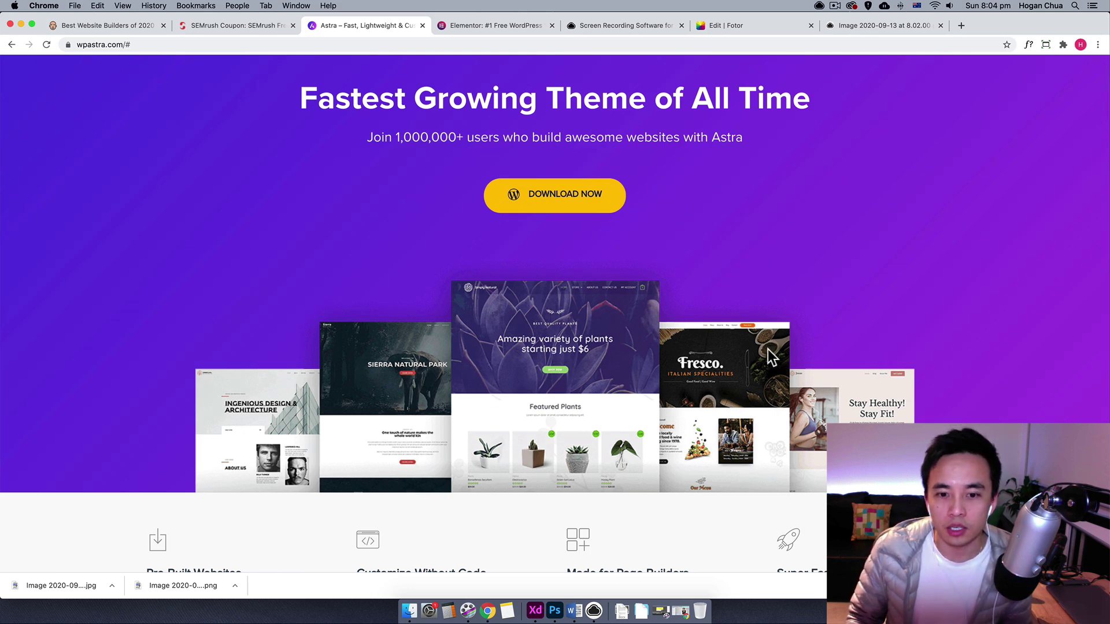
pyautogui.scroll(3, 768, 350)
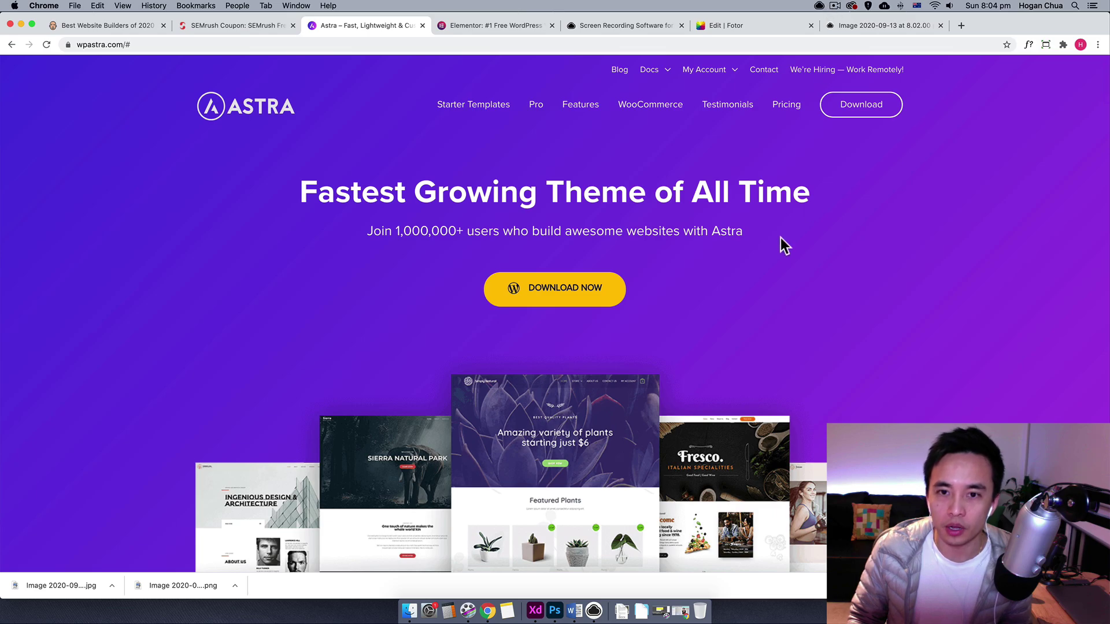
pyautogui.scroll(-15, 779, 239)
pyautogui.scroll(-10, 779, 240)
pyautogui.scroll(20, 780, 241)
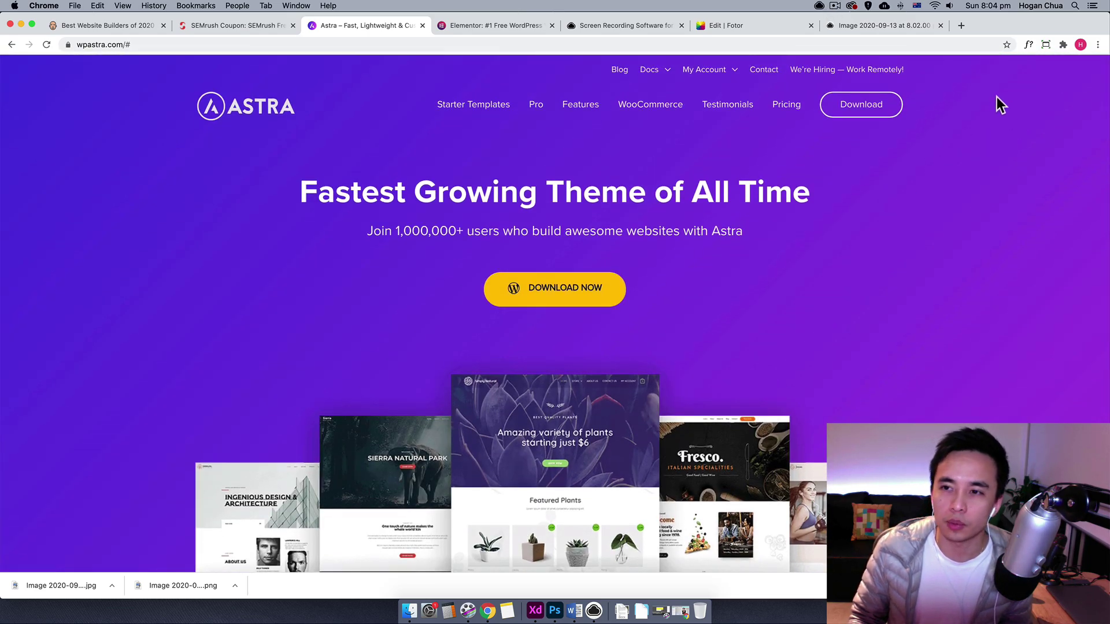
pyautogui.click(1062, 45)
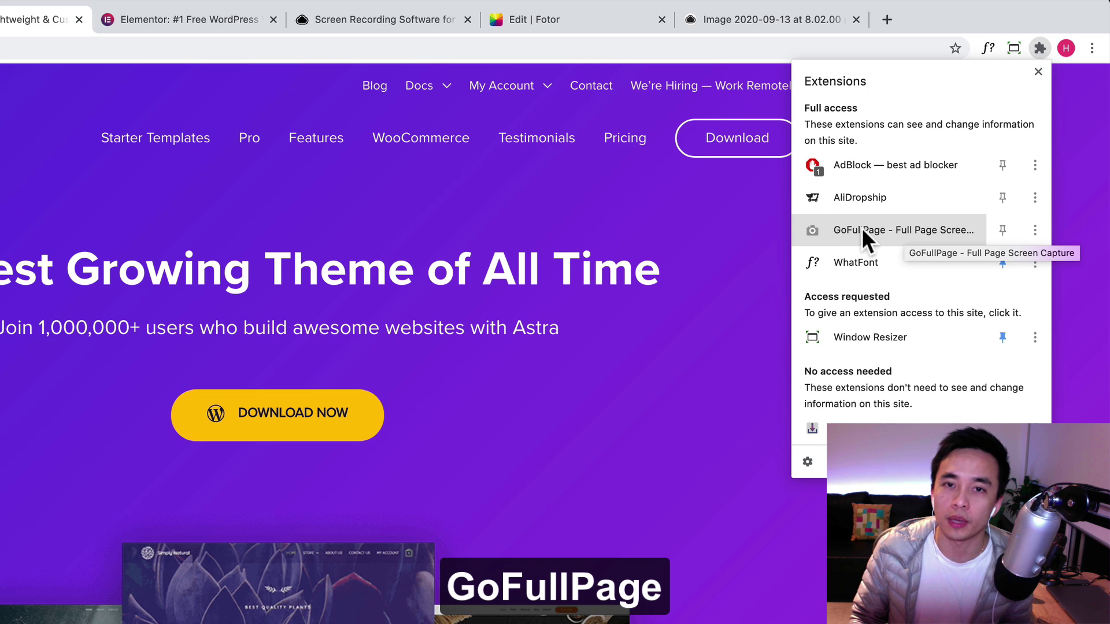
# - Start a GoFullPage full-page capture of the Astra homepage
pyautogui.click(861, 230)
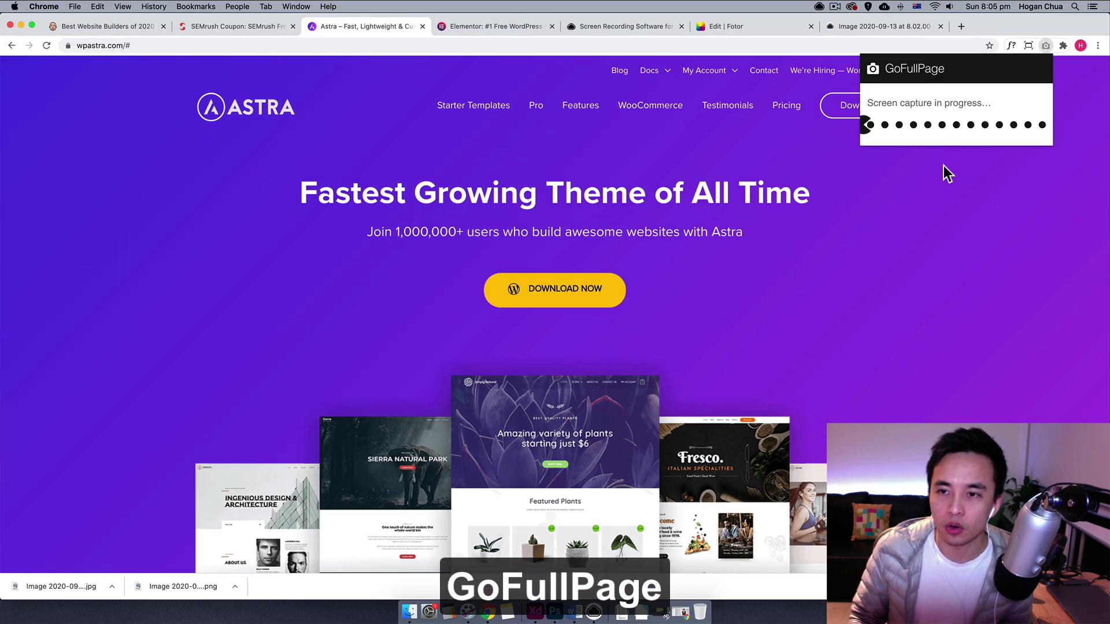